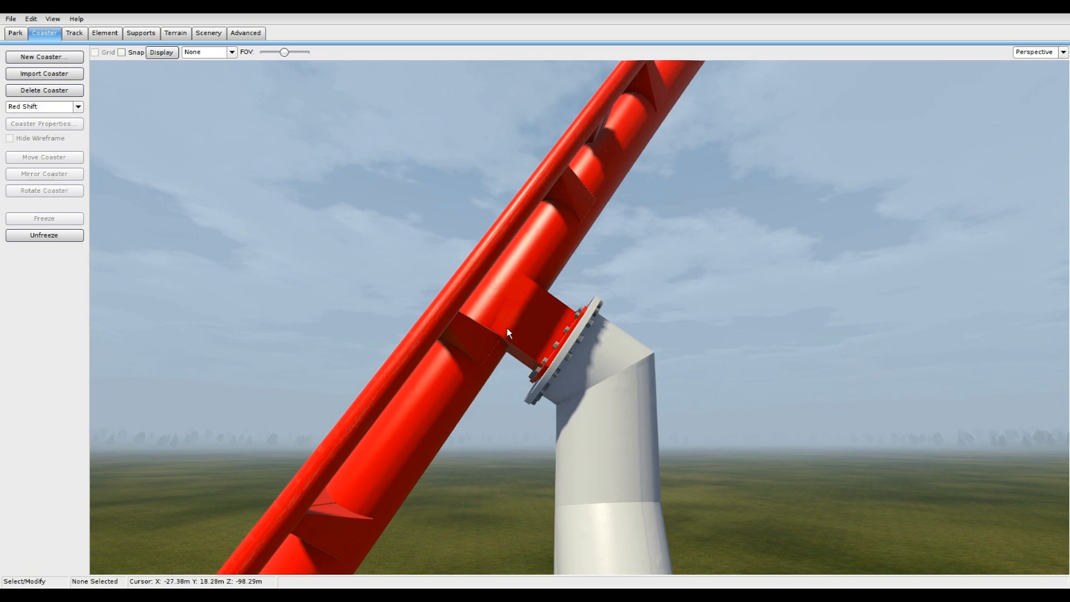
Unfreeze the Red Shift coaster so its track and supports can be edited
key(s)
right_drag(589, 354, 875, 408)
key(w)
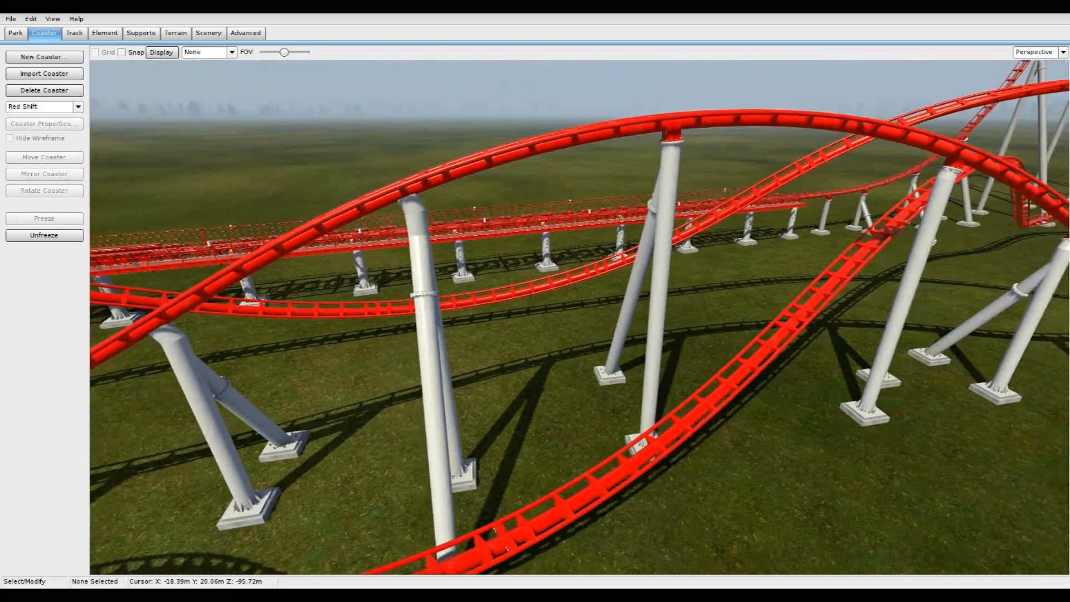
right_drag(473, 344, 516, 359)
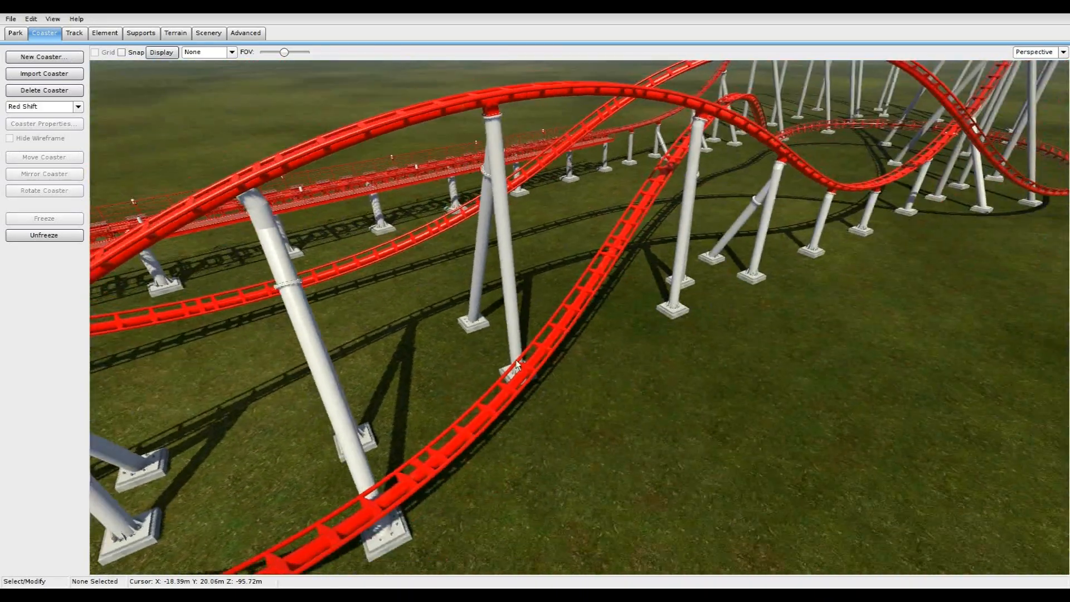
click(44, 235)
Atomize the prefab of the two-legged support beneath the raised track into separately editable parts
right_drag(384, 448, 408, 435)
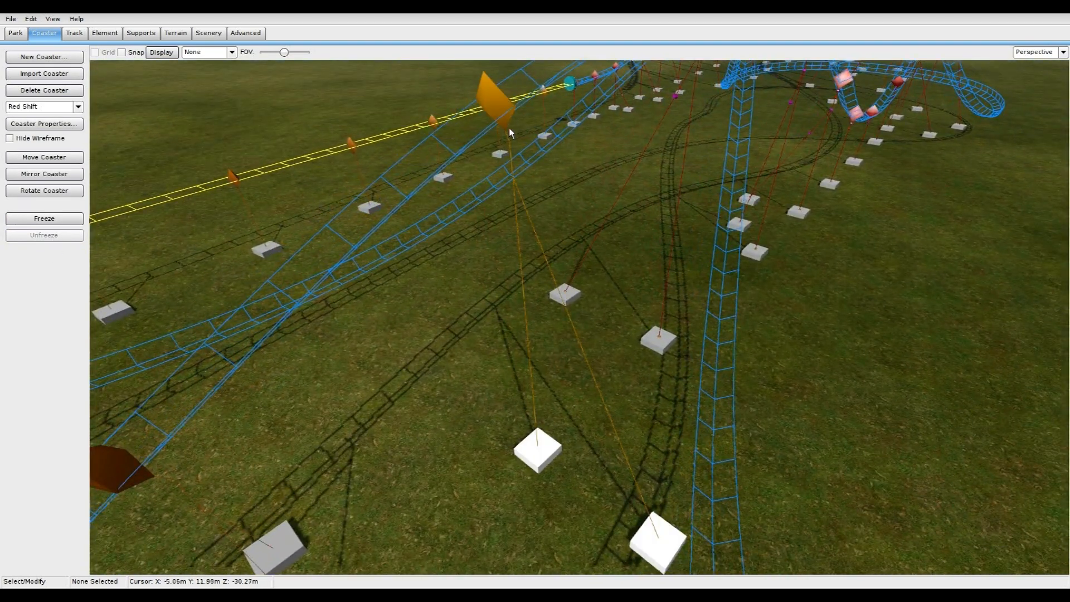
click(503, 114)
right_drag(503, 122, 552, 288)
drag(592, 137, 609, 120)
right_drag(524, 308, 516, 372)
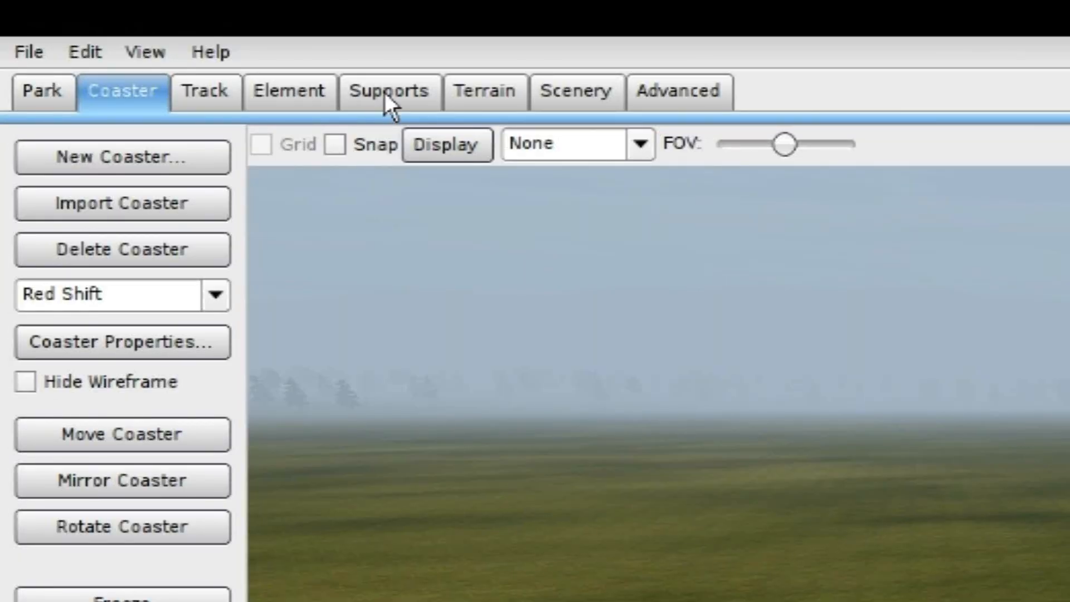
click(384, 96)
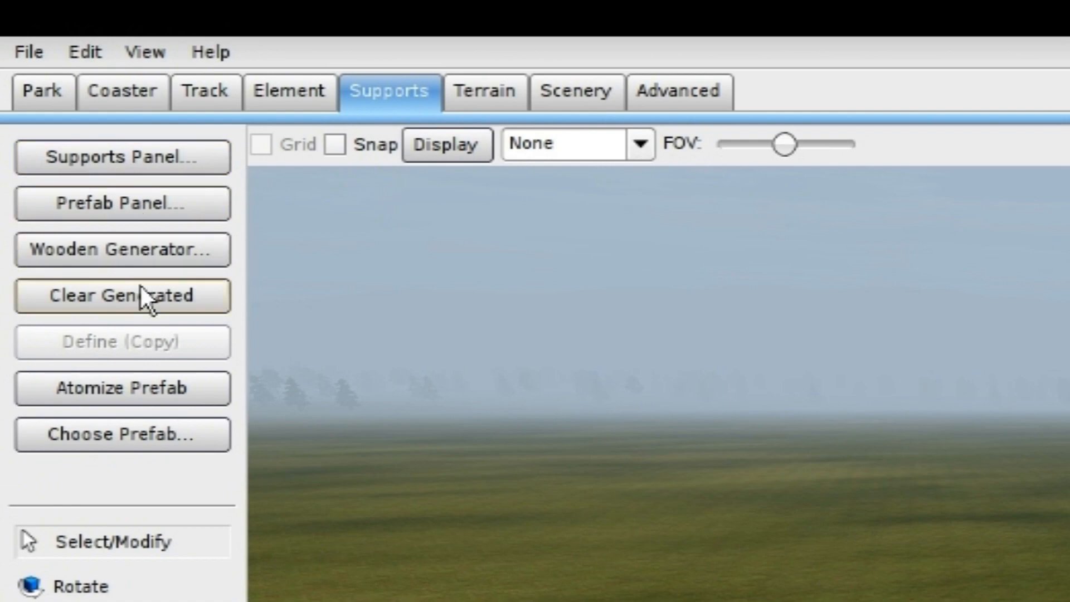
click(136, 397)
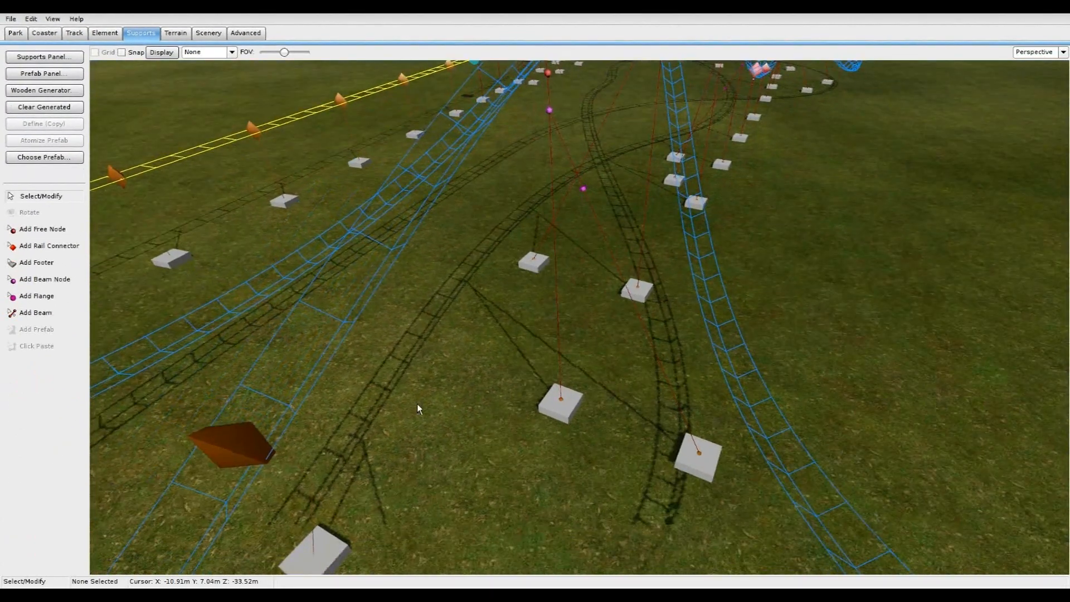
Select the two upper nodes of the atomized support and lower them slightly away from the rail connector
right_drag(580, 318, 583, 385)
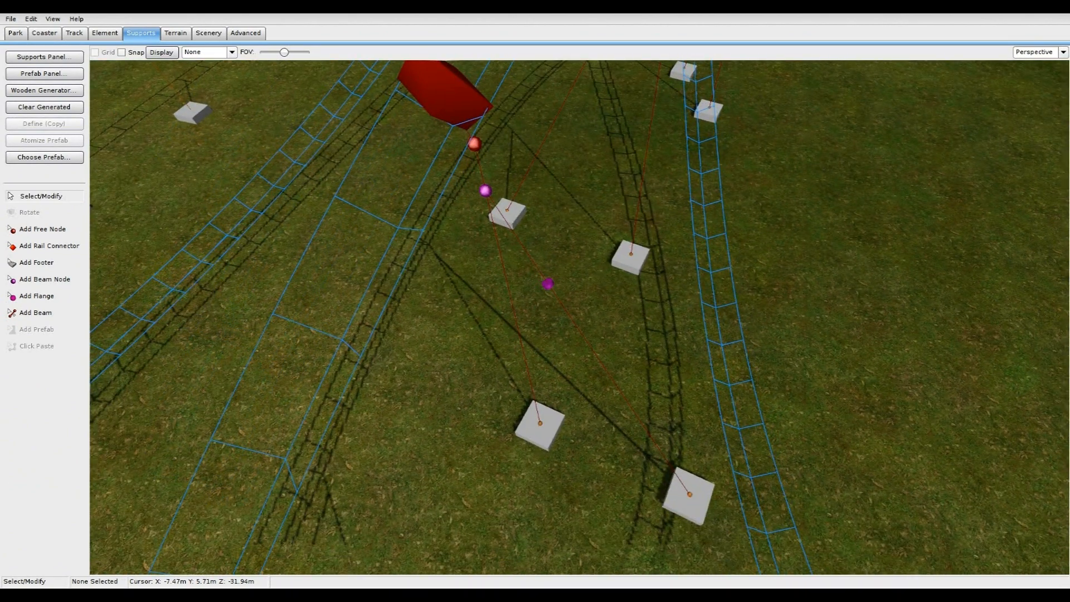
right_drag(583, 384, 600, 430)
click(528, 243)
shift+click(531, 297)
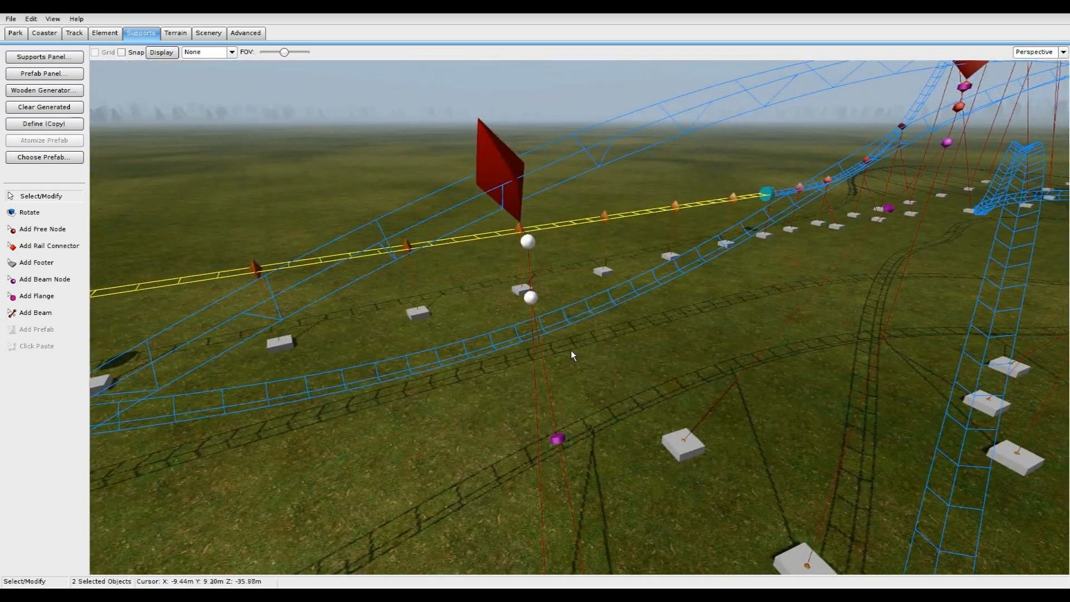
mouse_move(580, 300)
right_down()
mouse_move(585, 384)
mouse_move(585, 288)
mouse_move(592, 311)
right_up()
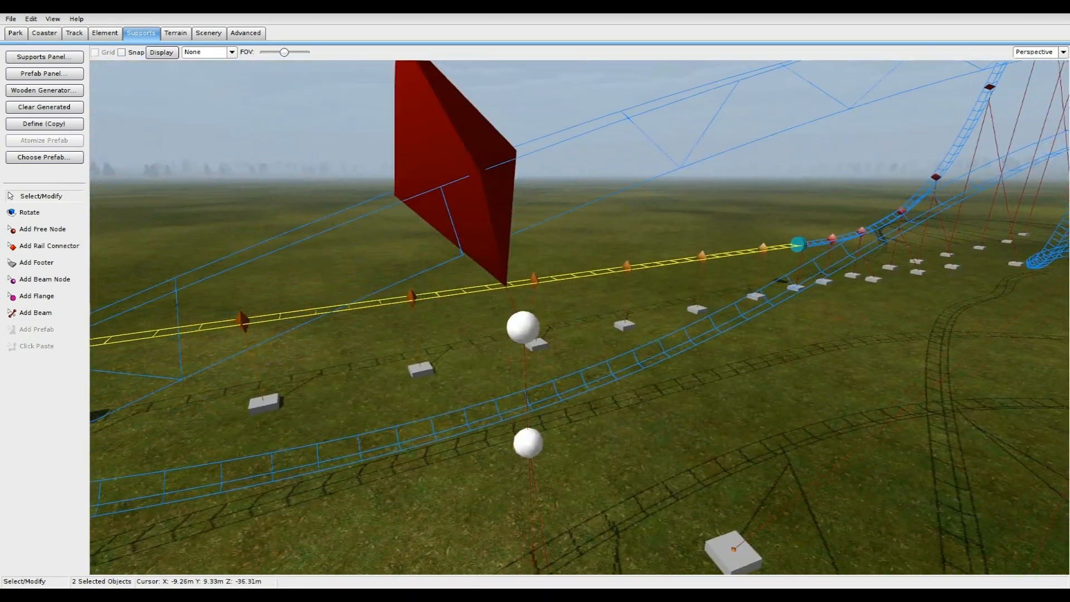
key(Down)
key(Down)
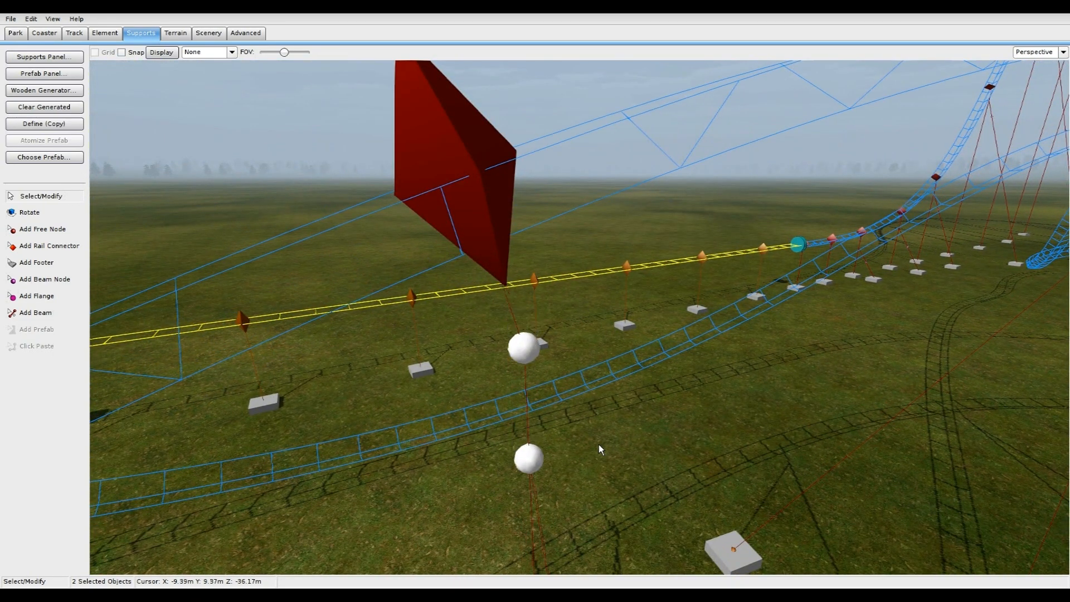
key(Up)
key(Up)
key(Up)
key(Down)
key(Down)
key(Down)
key(Up)
key(Up)
key(Down)
key(Down)
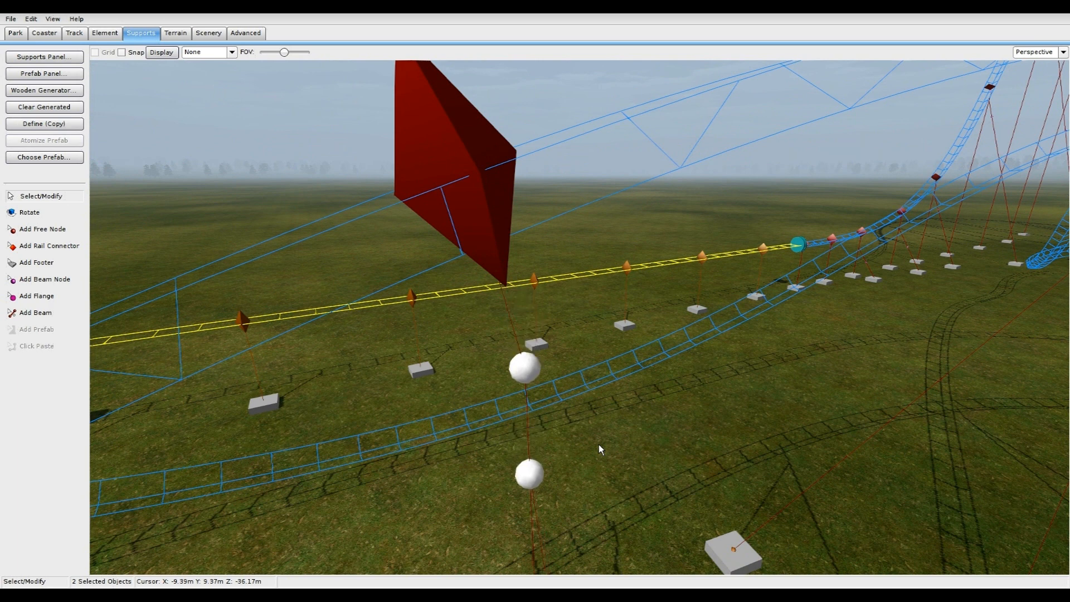
key(Up)
key(Down)
Shift the two upper support nodes together with a footer slightly sideways beneath the rail connector
right_drag(599, 443, 583, 508)
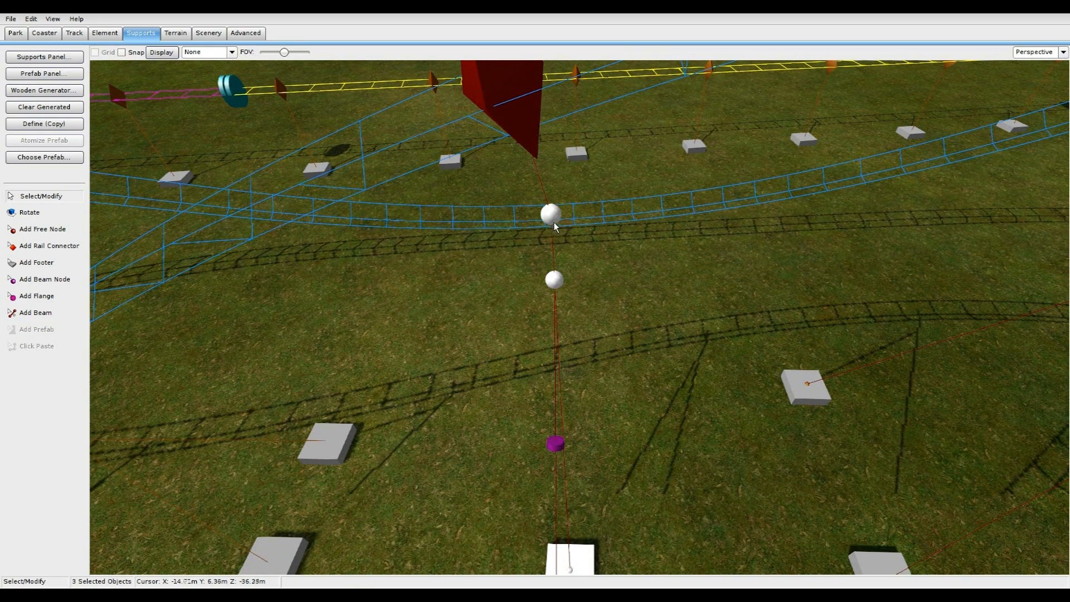
drag(550, 212, 559, 213)
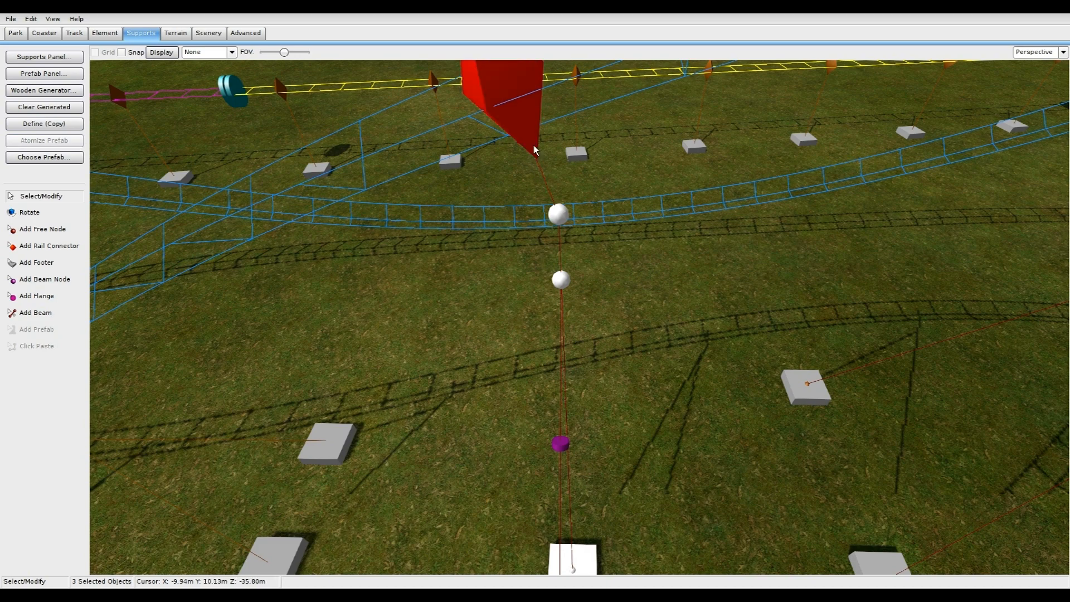
middle_drag(543, 198, 385, 299)
click(603, 315)
Delete the beam joining the rail connector to the uppermost free node
middle_drag(603, 316, 614, 203)
right_drag(608, 327, 597, 330)
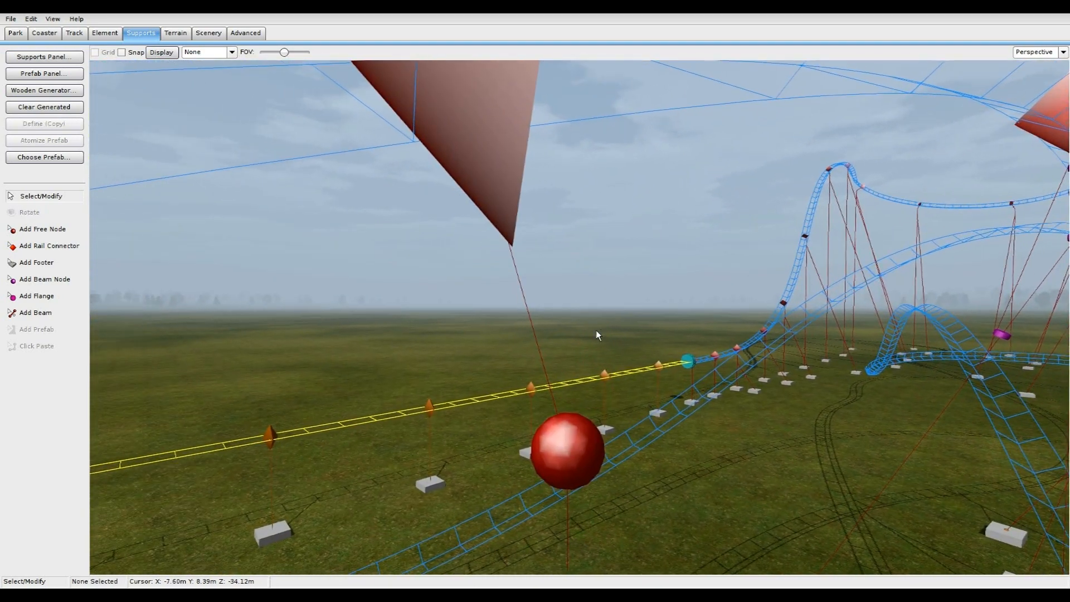
click(522, 302)
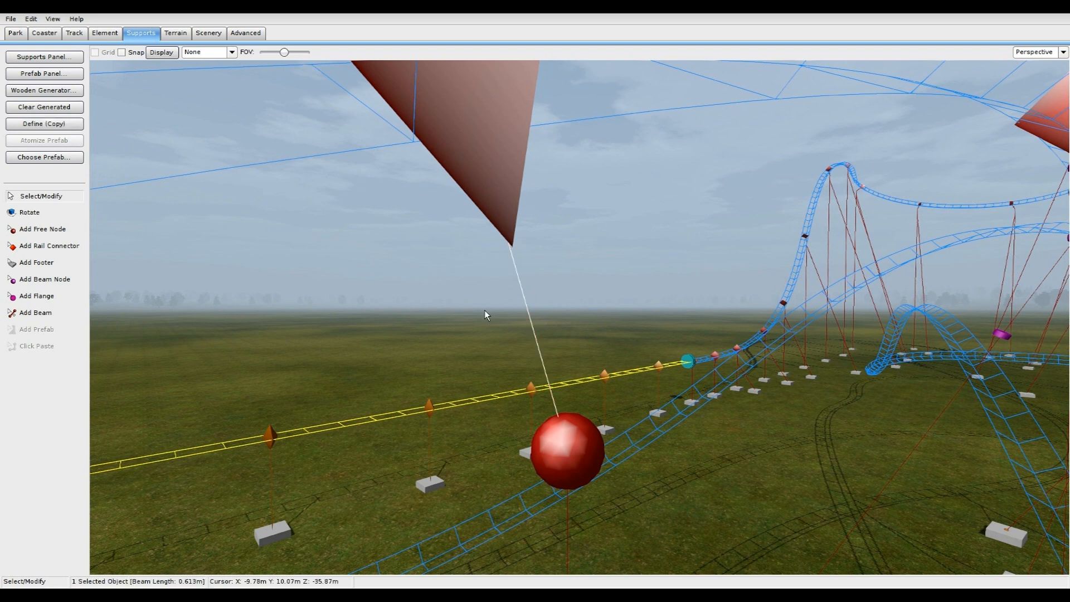
key(Delete)
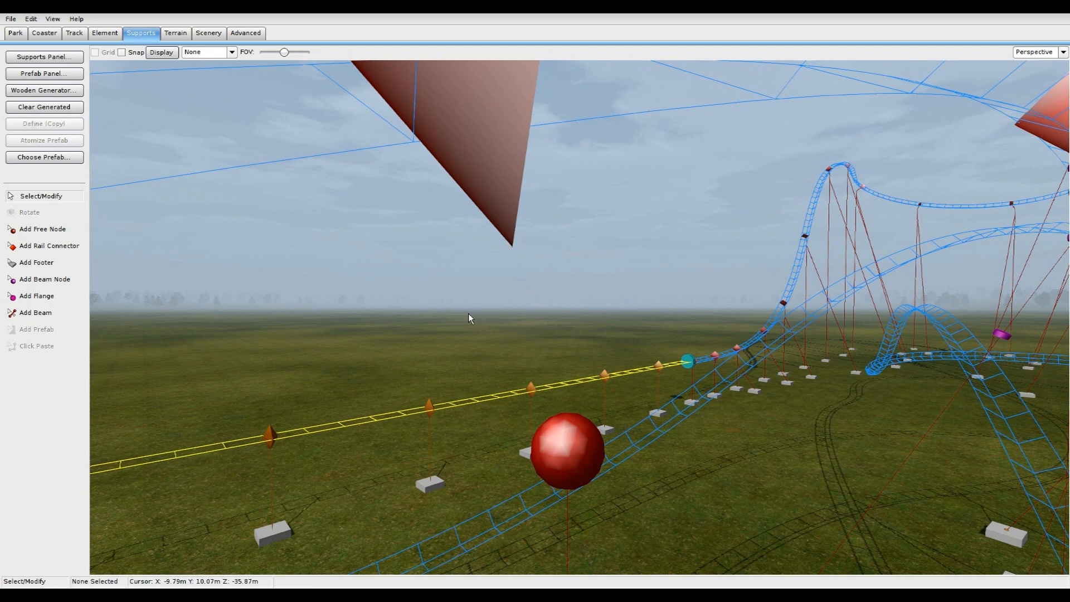
Add a free node in the gap between the rail connector and the uppermost support node
click(553, 453)
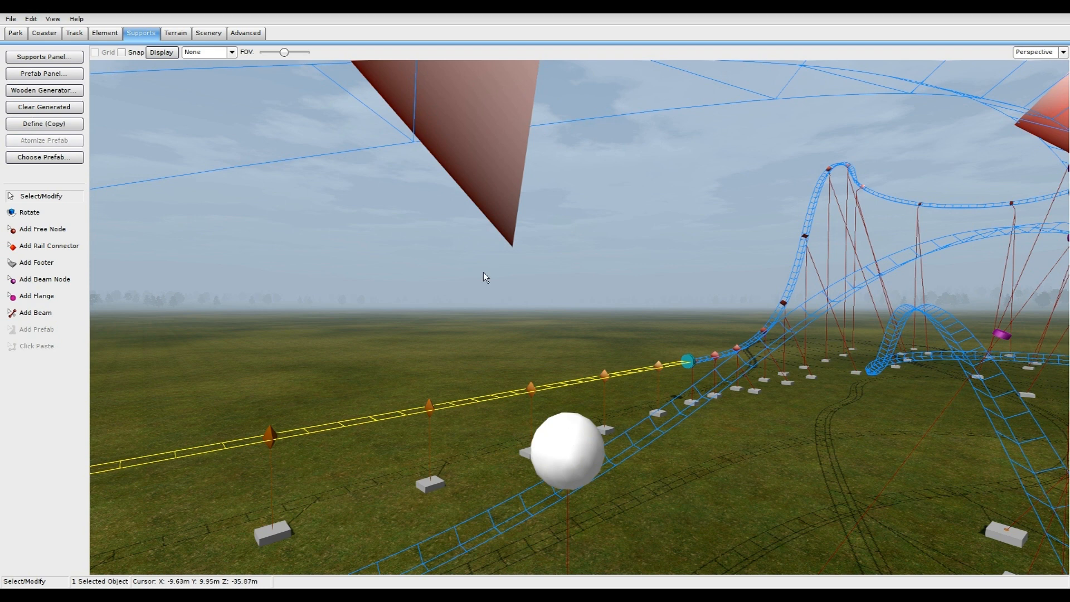
click(508, 192)
click(579, 463)
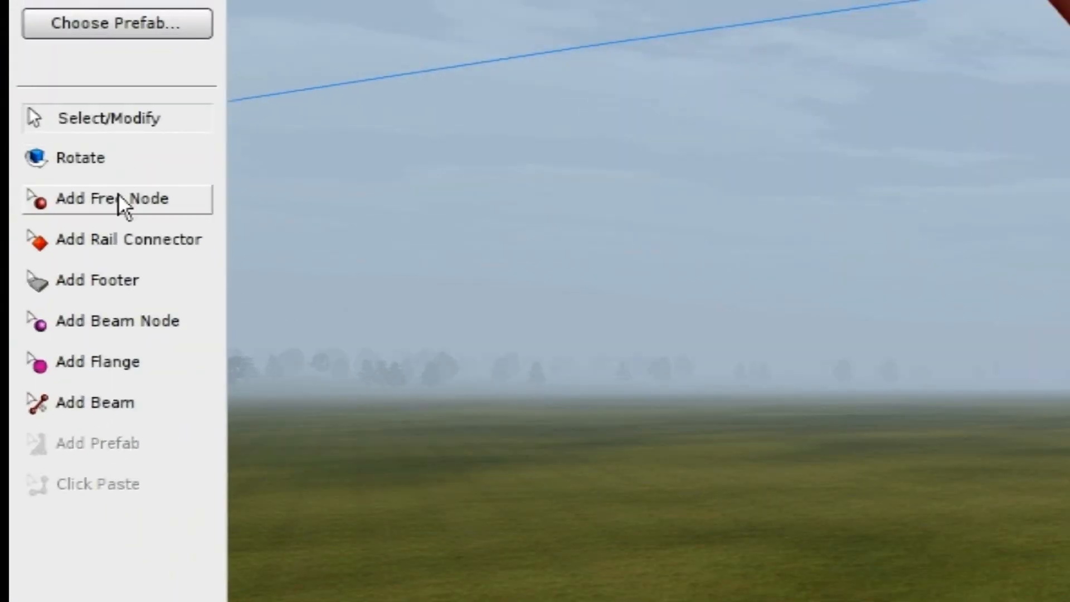
click(118, 196)
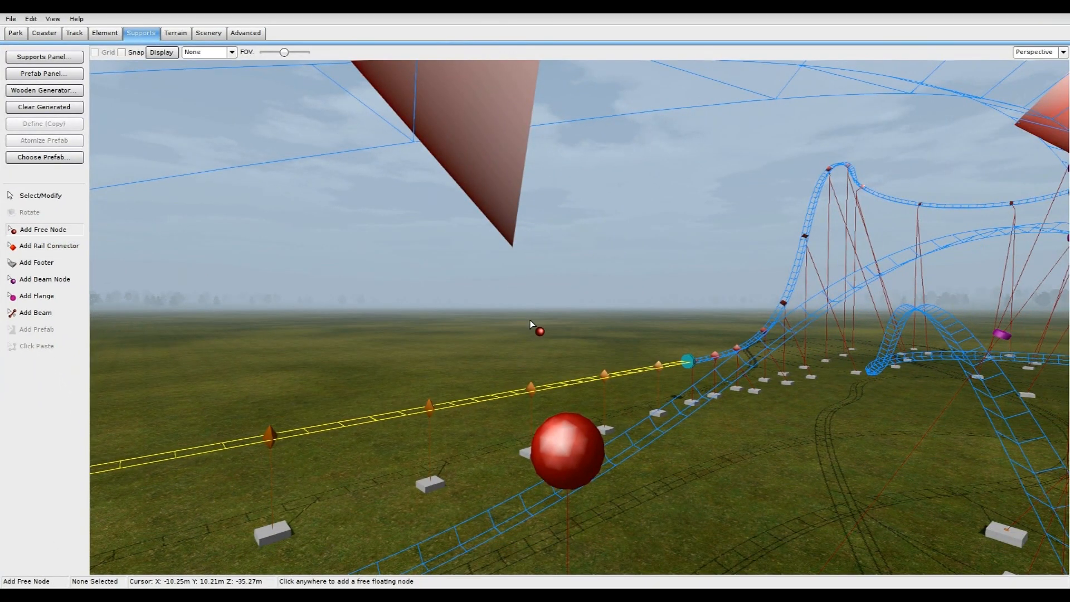
click(530, 324)
click(33, 196)
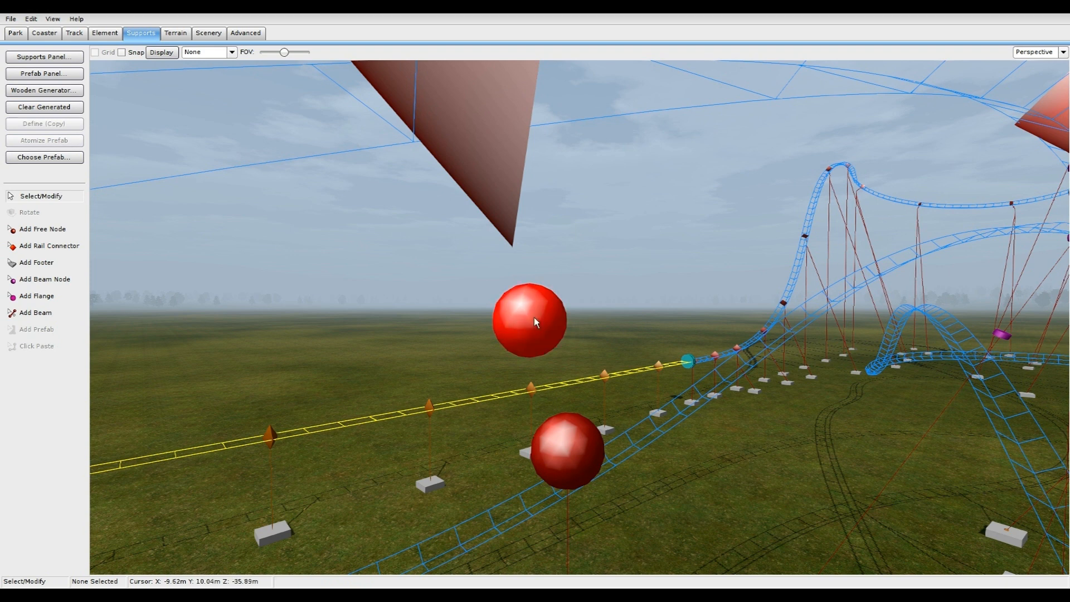
click(40, 230)
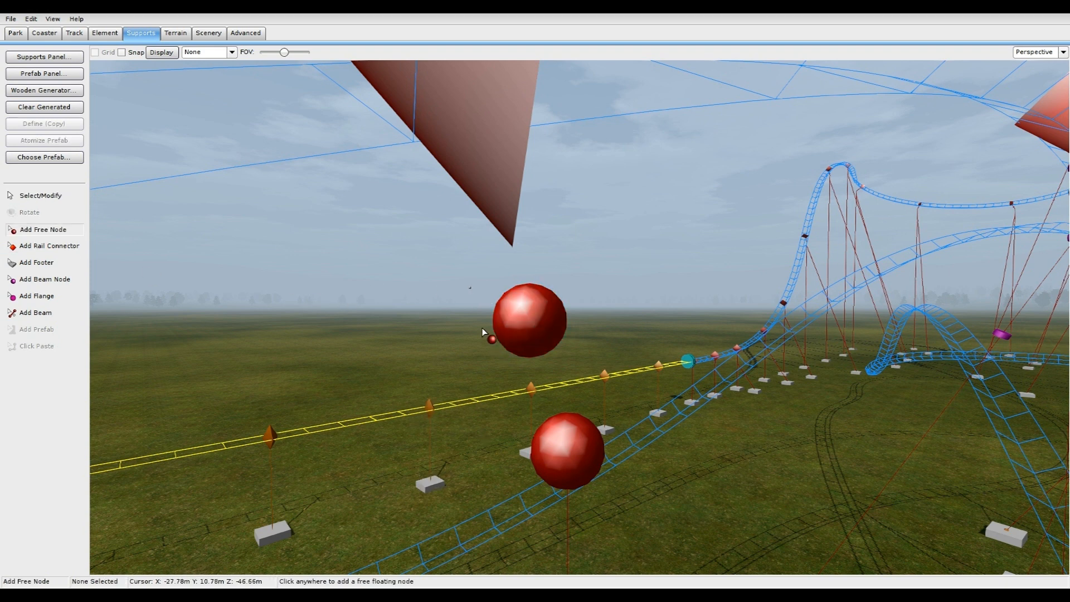
click(42, 196)
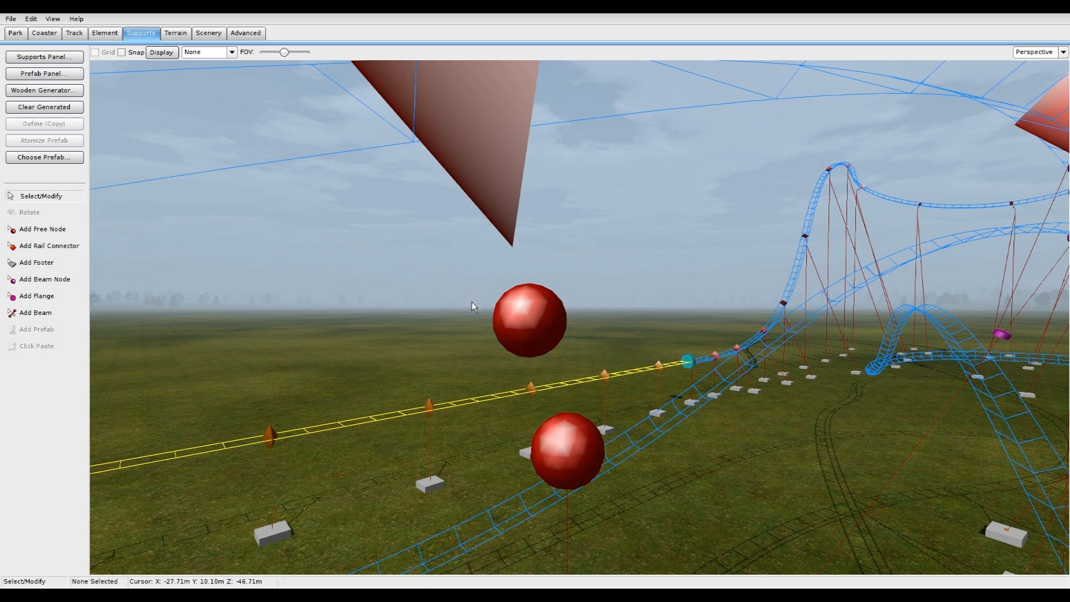
click(581, 458)
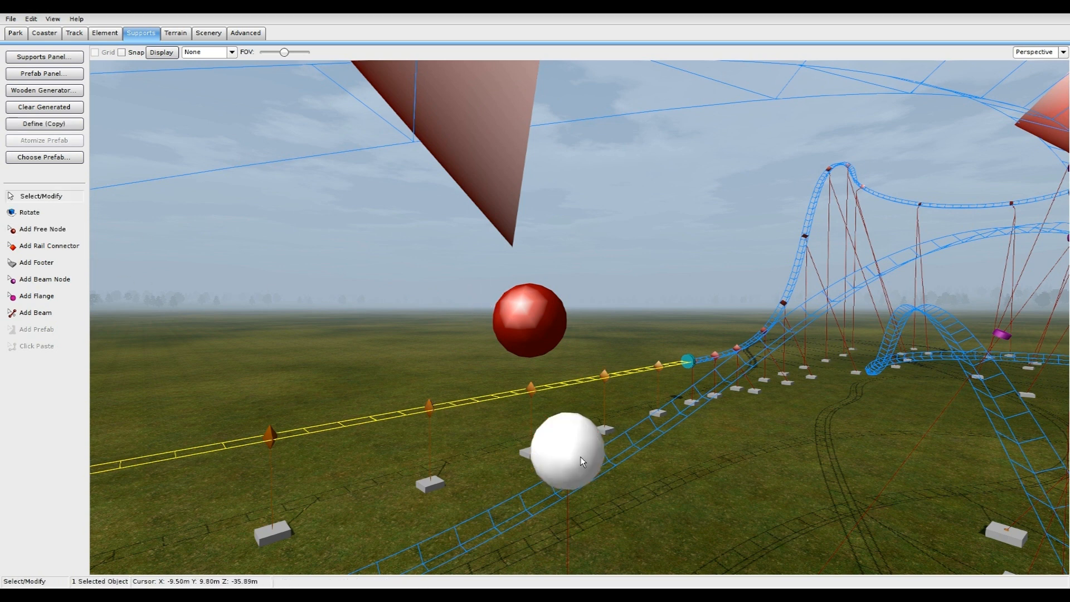
click(42, 229)
click(41, 196)
click(509, 334)
Add beams from the lower support node to the new free node and from the rail connector to the new node
click(26, 315)
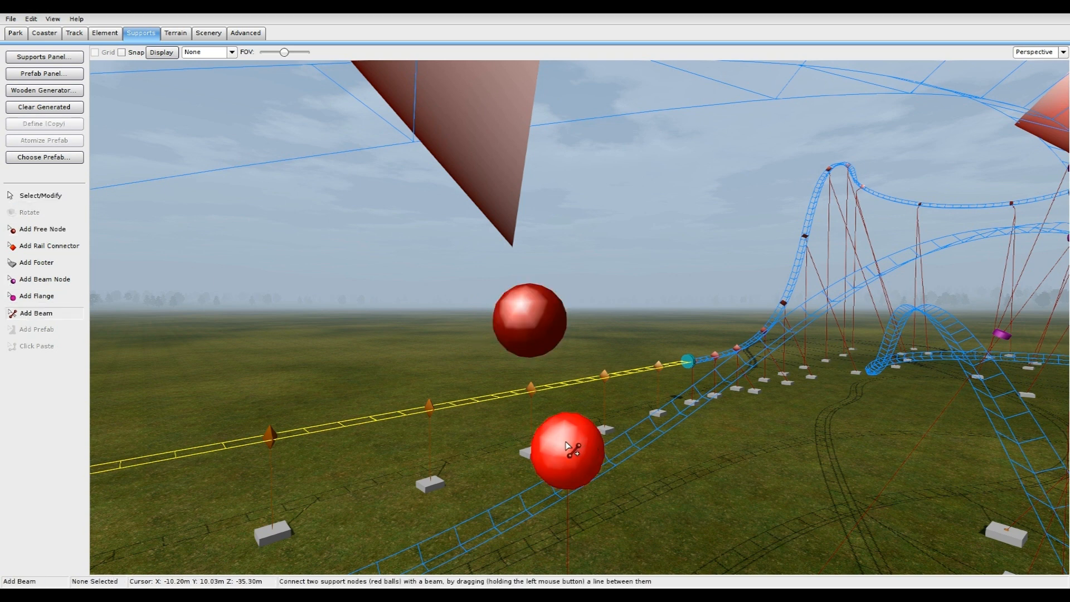
drag(566, 446, 541, 327)
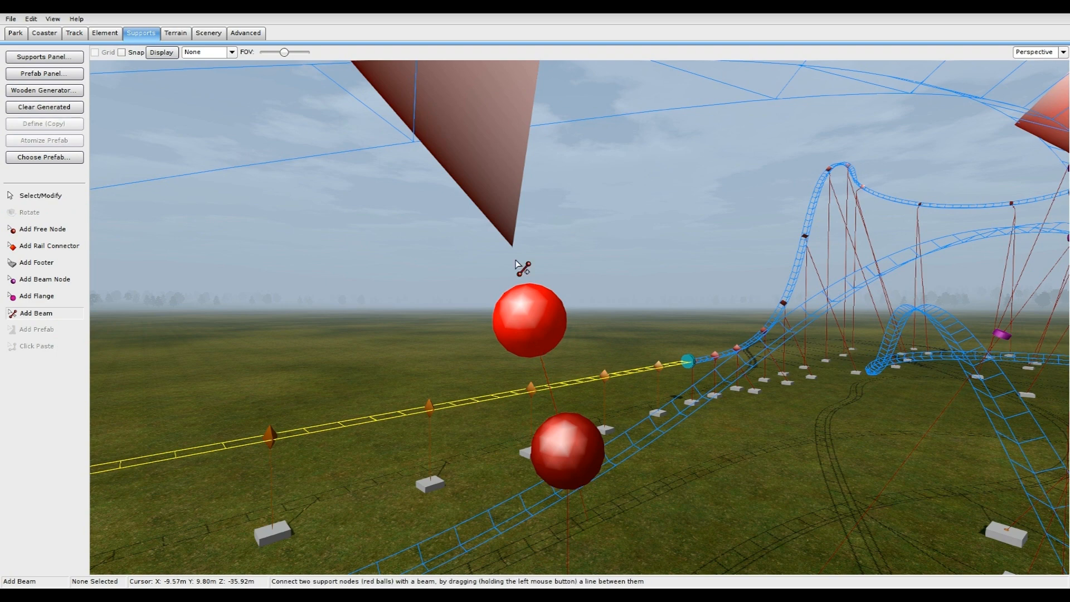
drag(518, 263, 530, 316)
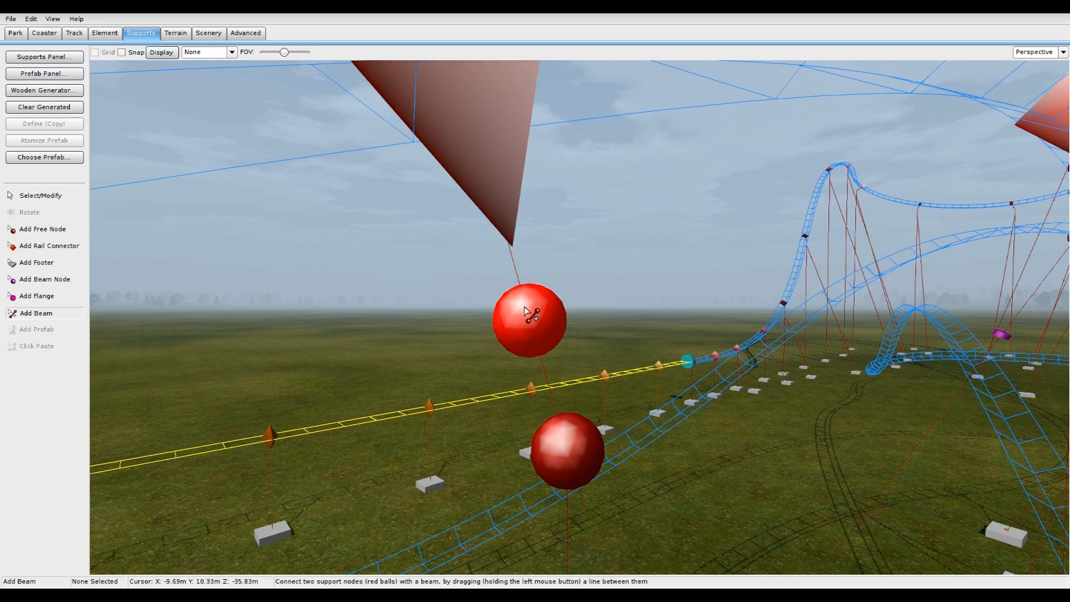
click(42, 196)
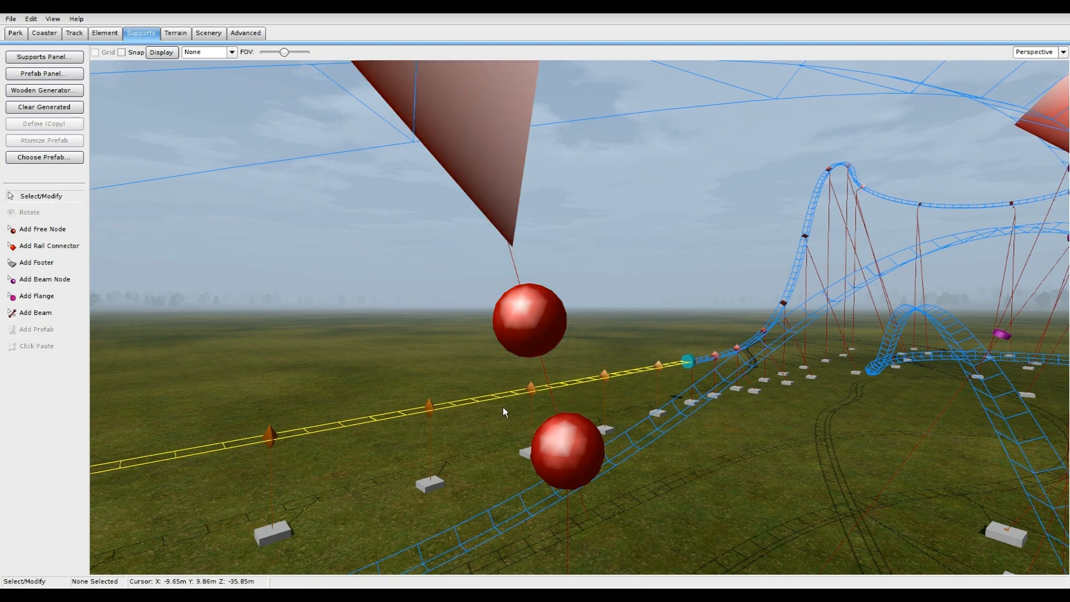
Open the properties of the beam between the two free nodes and set its color mode to Support Color
right_drag(580, 318, 450, 339)
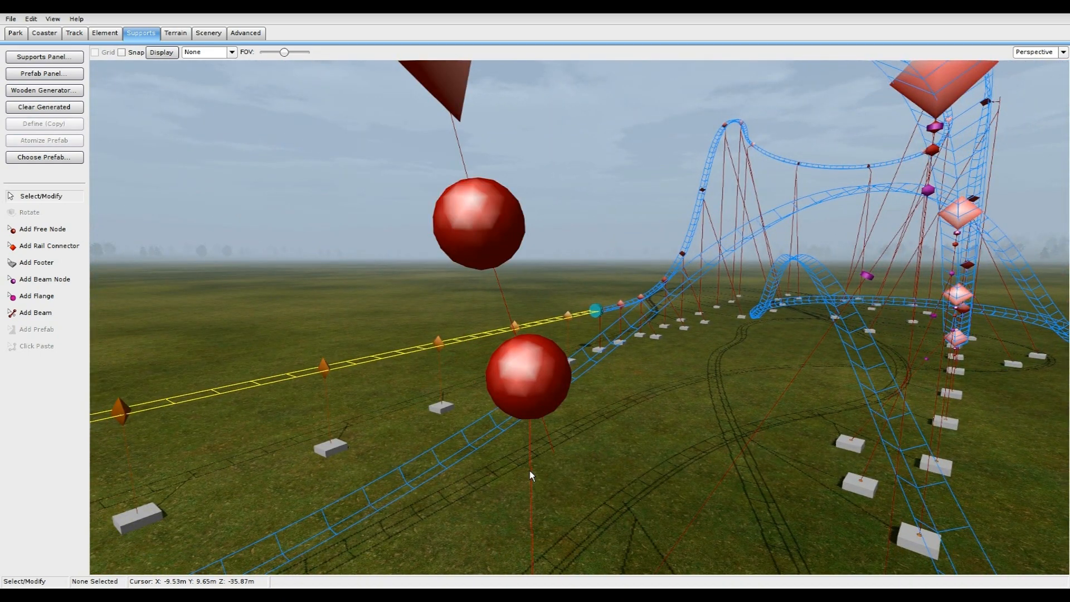
click(461, 150)
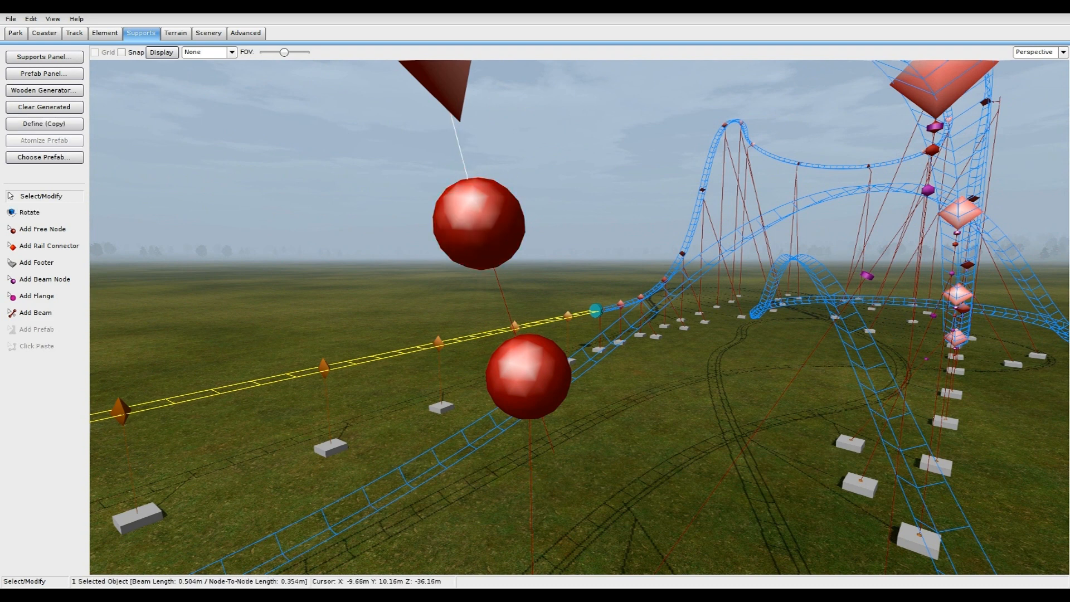
right_drag(461, 151, 462, 134)
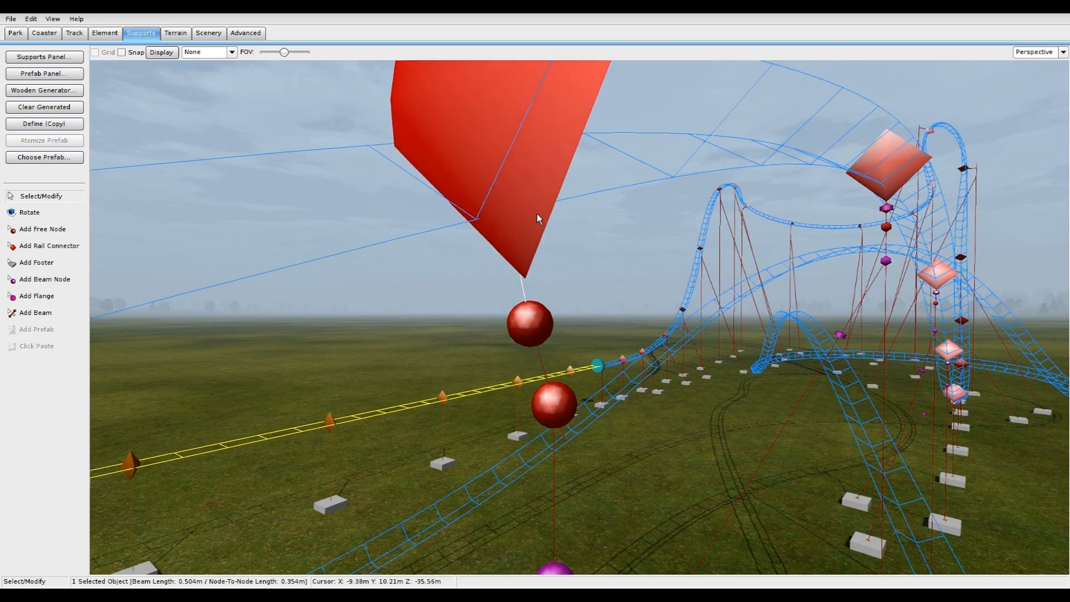
right_drag(550, 363, 537, 229)
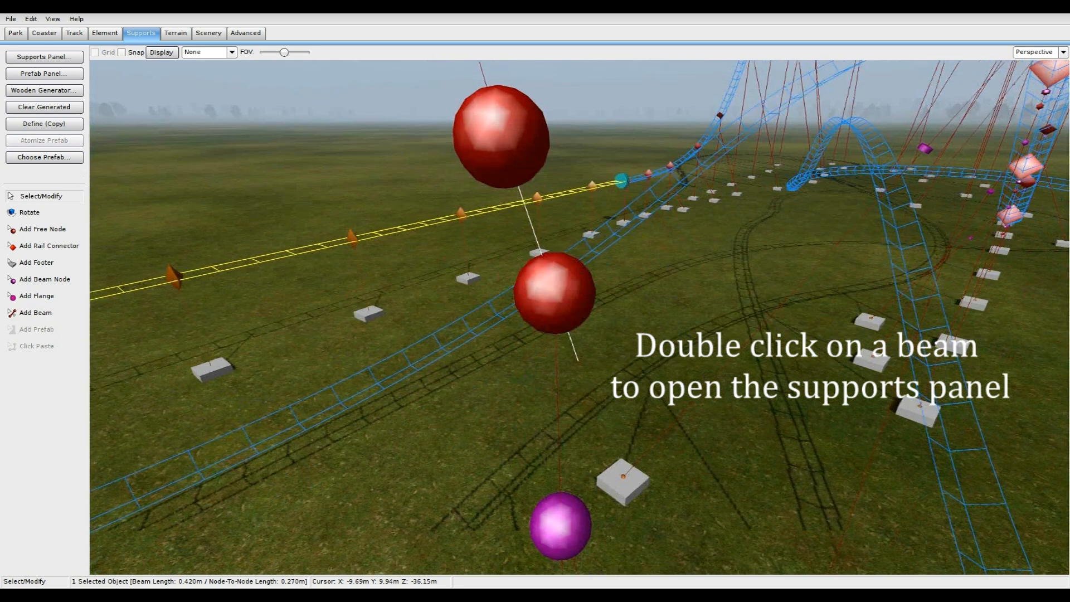
double_click(533, 224)
drag(167, 243, 267, 185)
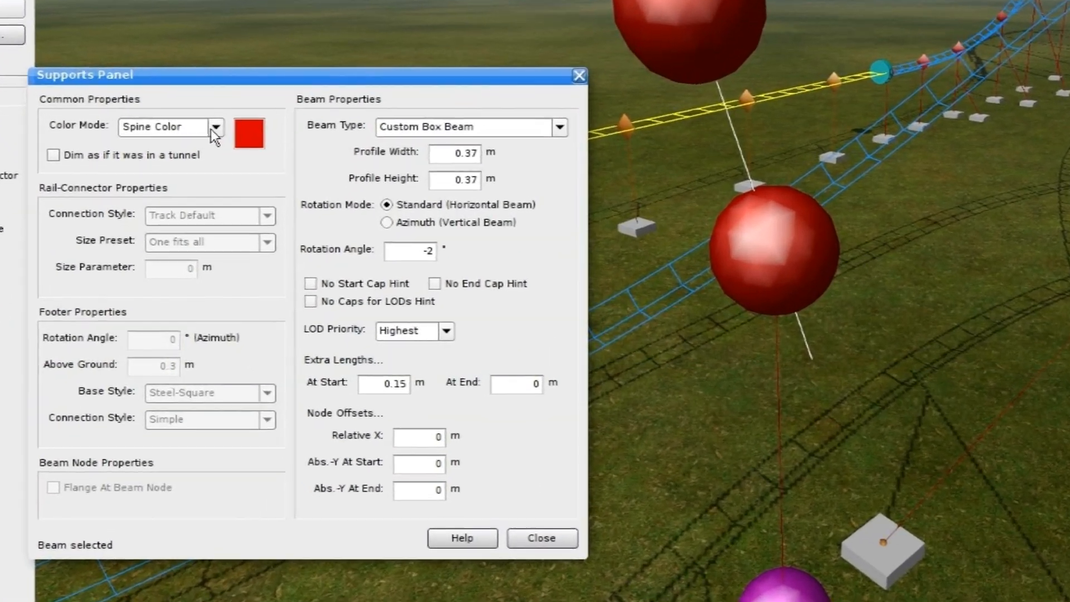
click(207, 188)
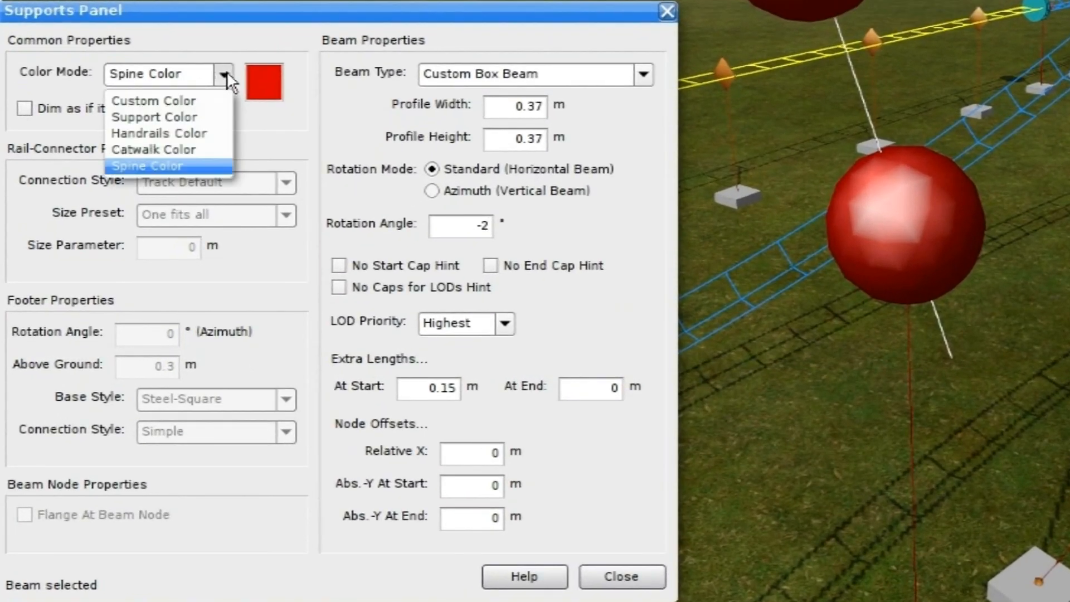
click(191, 118)
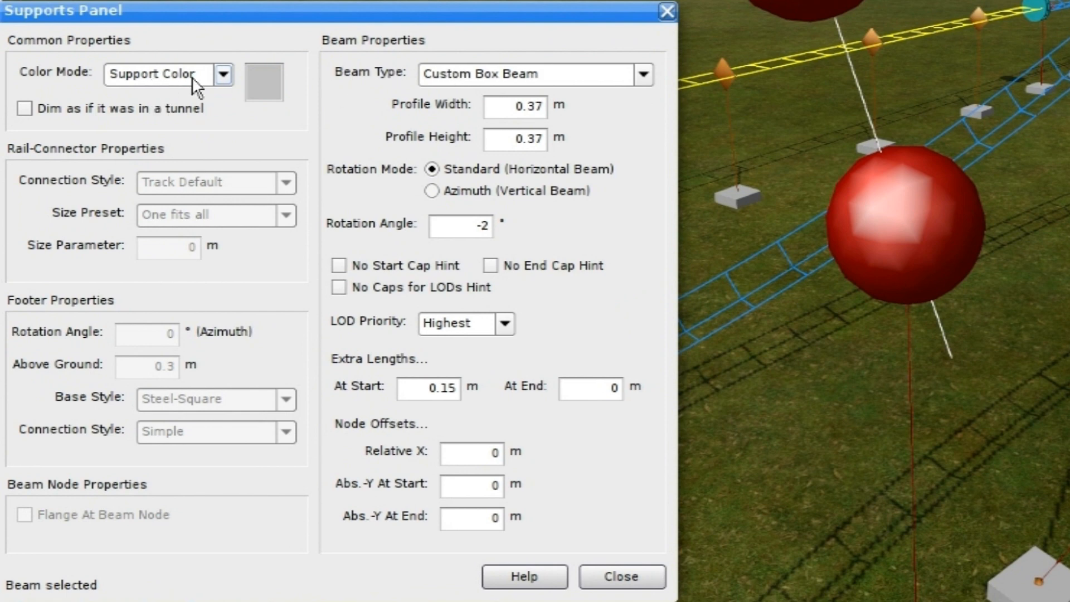
Check the pipe type of the vertical beam below, and set the beam between the two free nodes to Pipe 20"
click(551, 89)
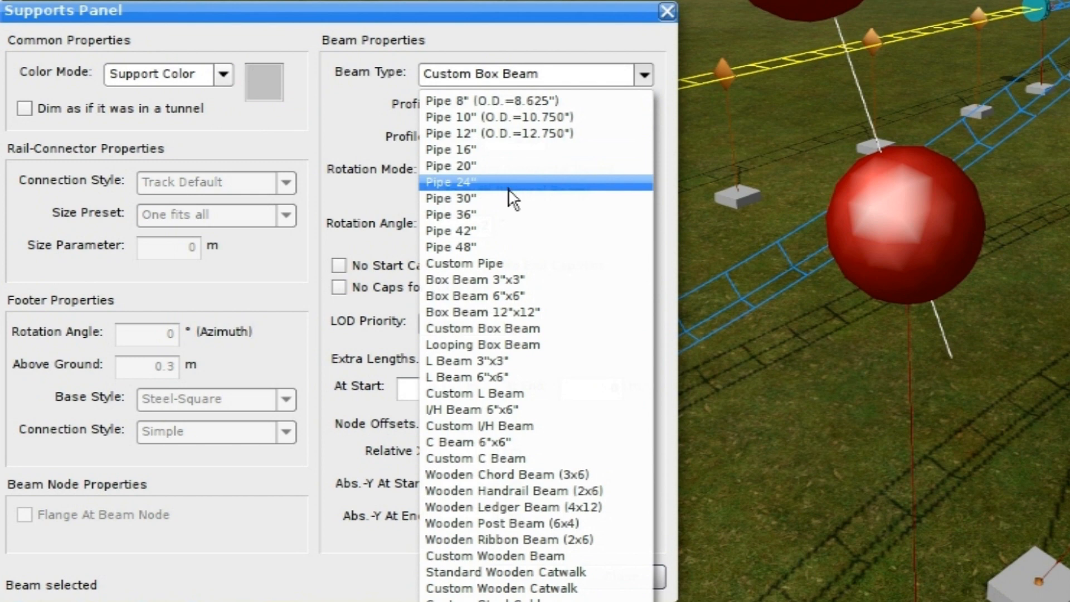
click(612, 9)
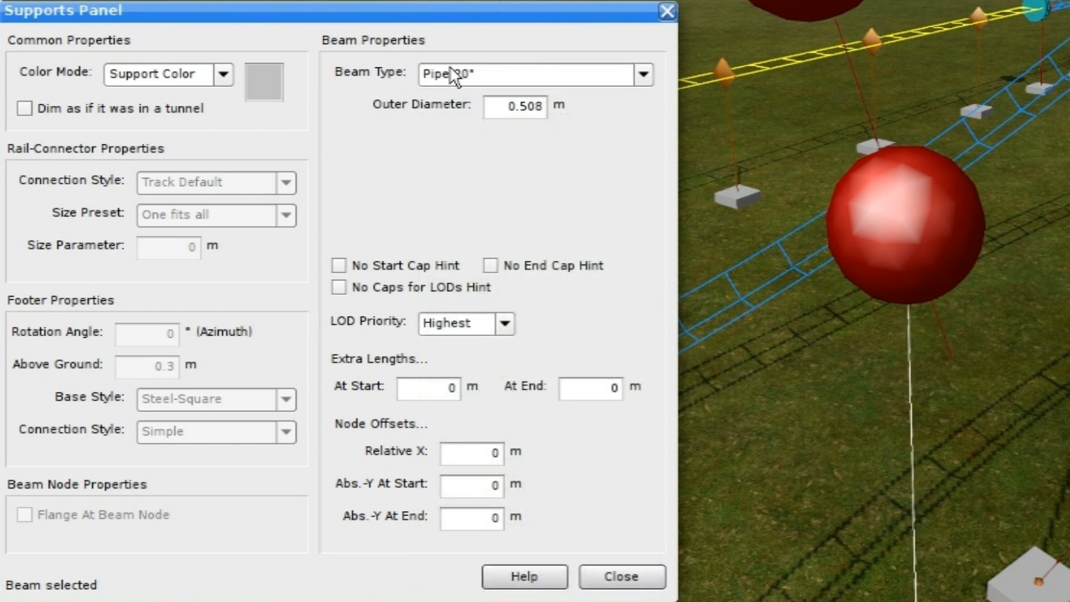
click(854, 92)
click(540, 78)
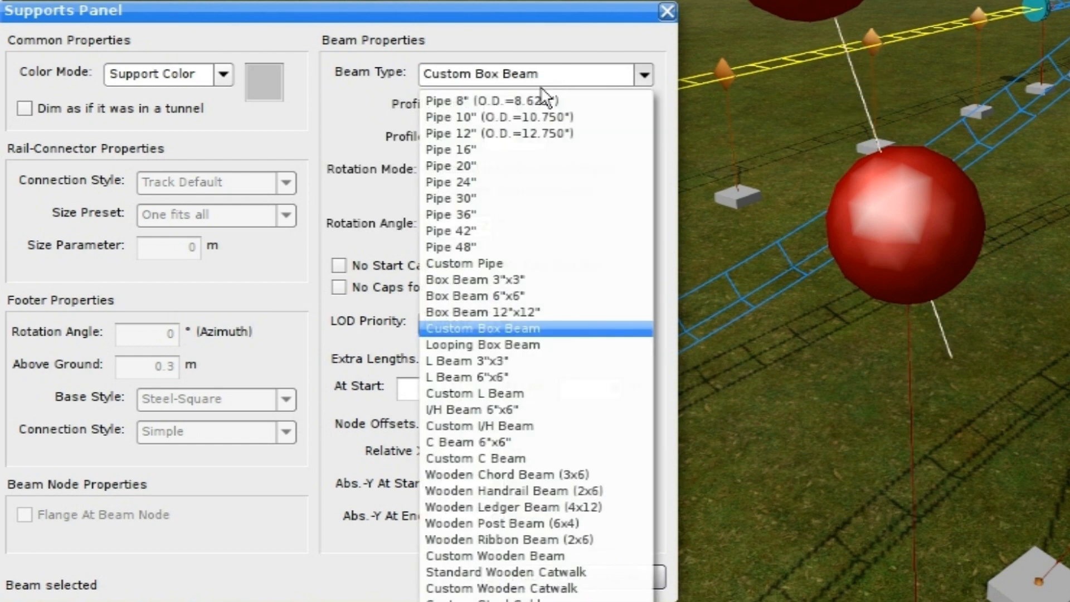
click(491, 167)
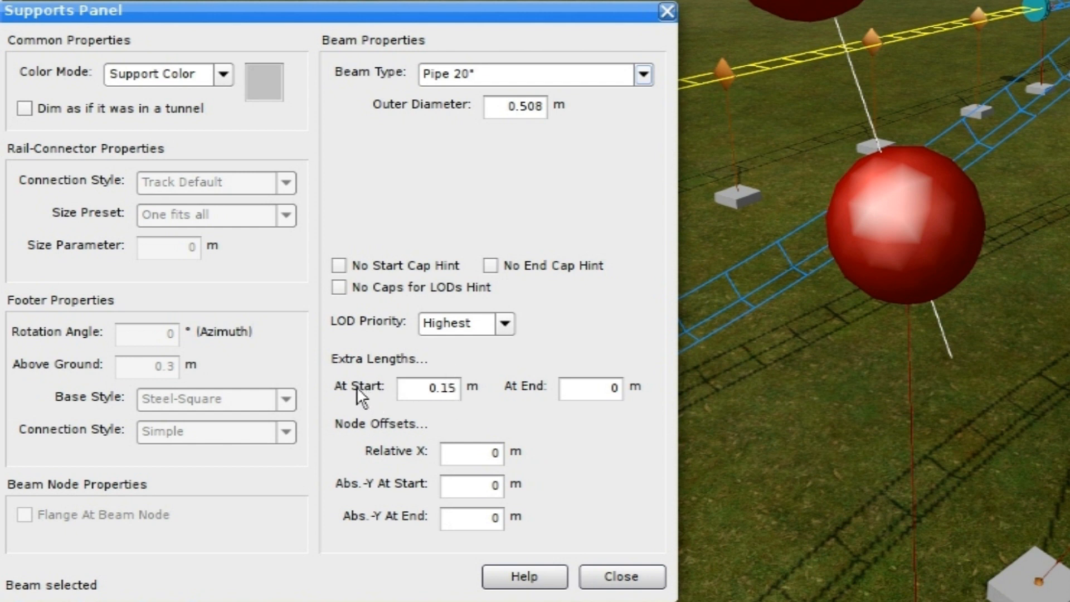
Set that beam's extra length at start to 0 m and close its properties
click(443, 391)
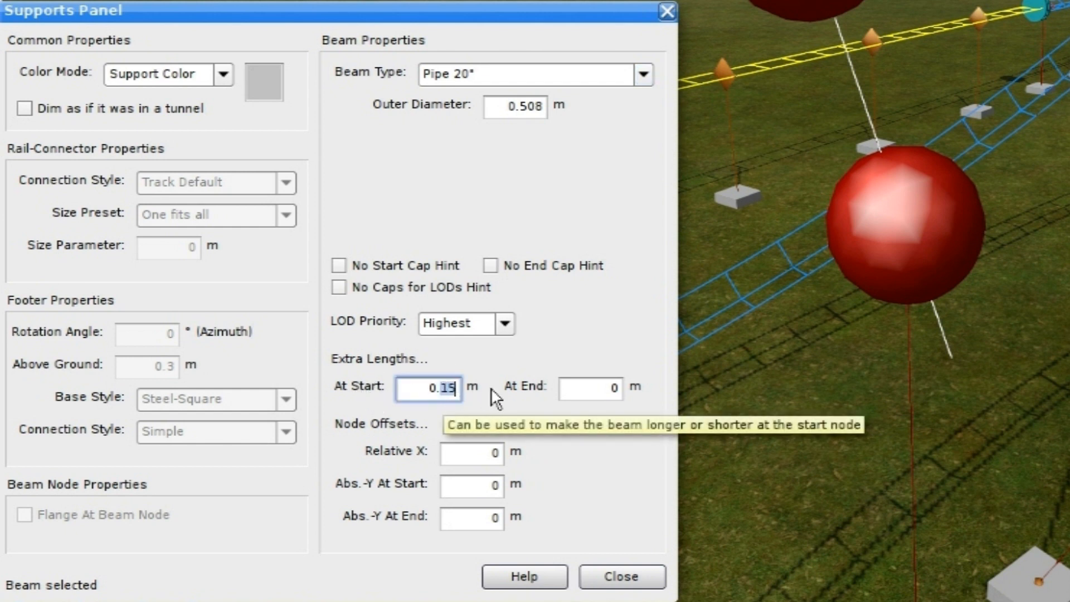
text(0)
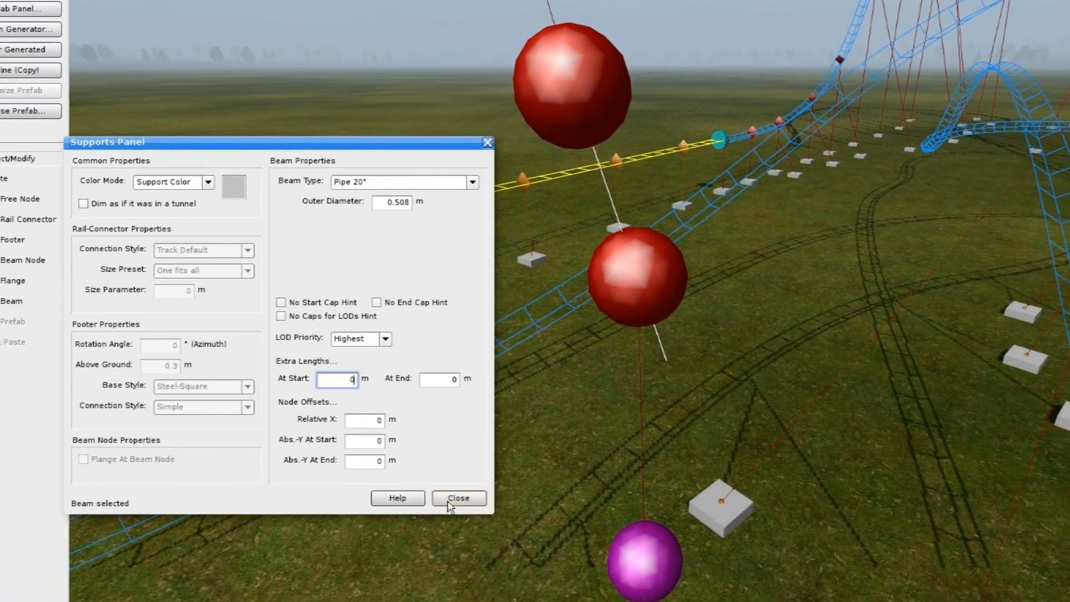
click(530, 539)
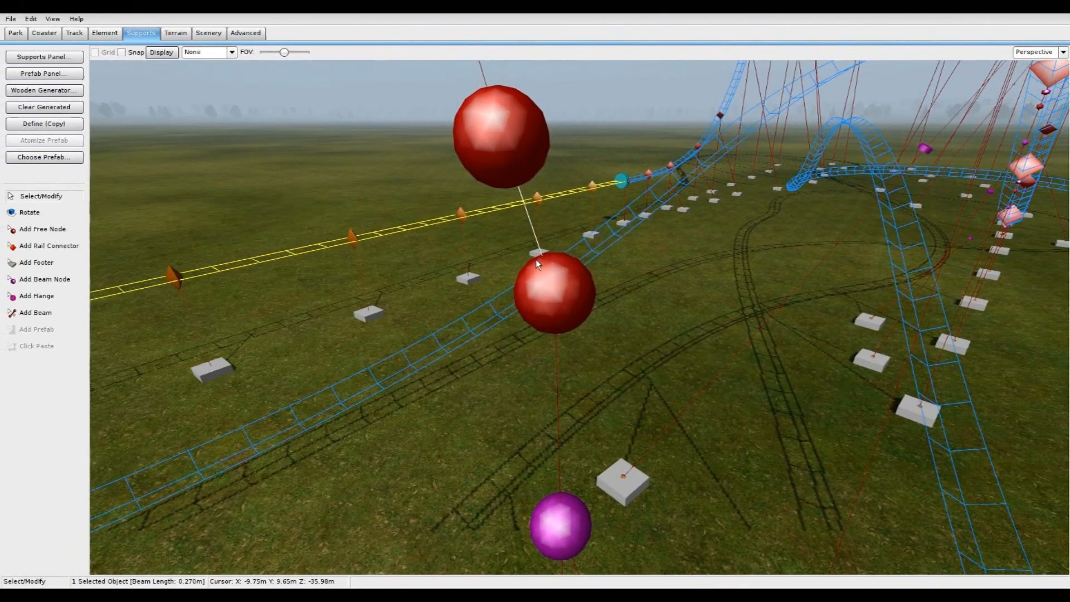
Open the properties of the beam between the rail connector and the upper free node, keeping its color mode at Spine Color
click(531, 214)
click(552, 396)
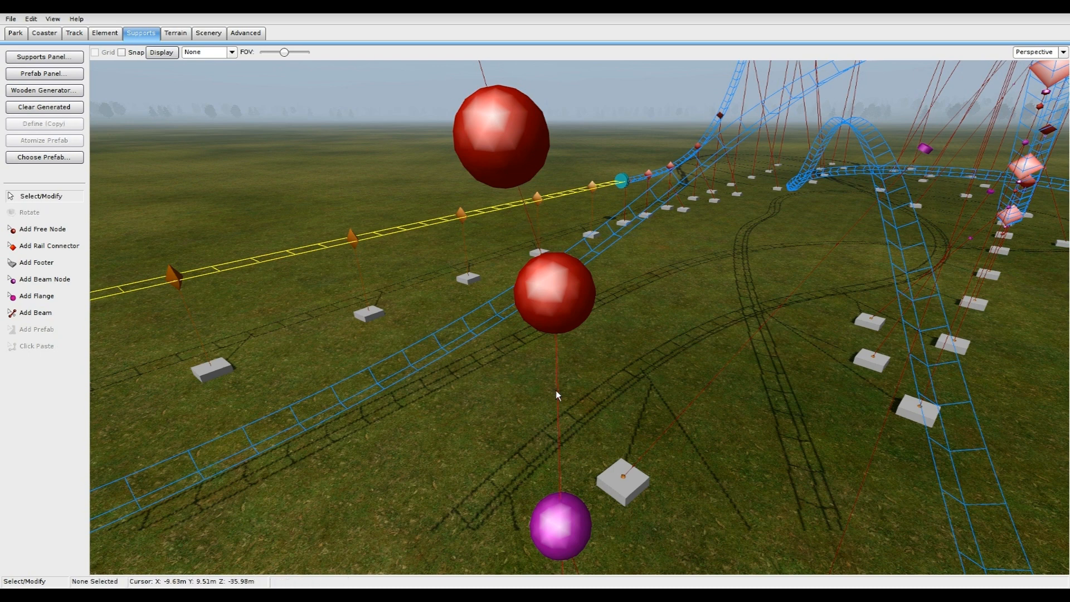
click(530, 231)
right_drag(530, 229, 530, 355)
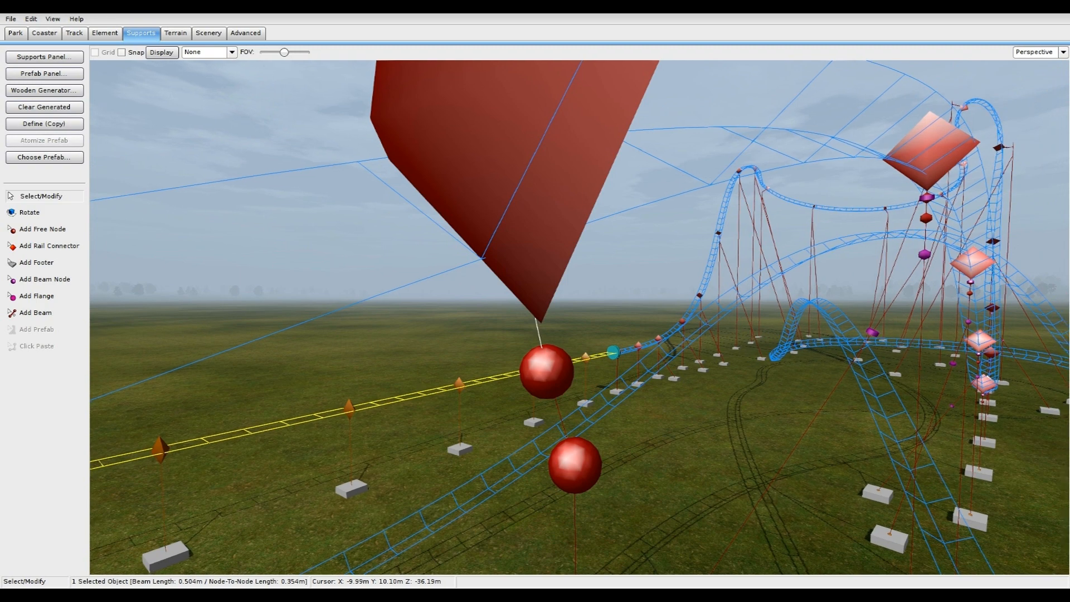
double_click(539, 330)
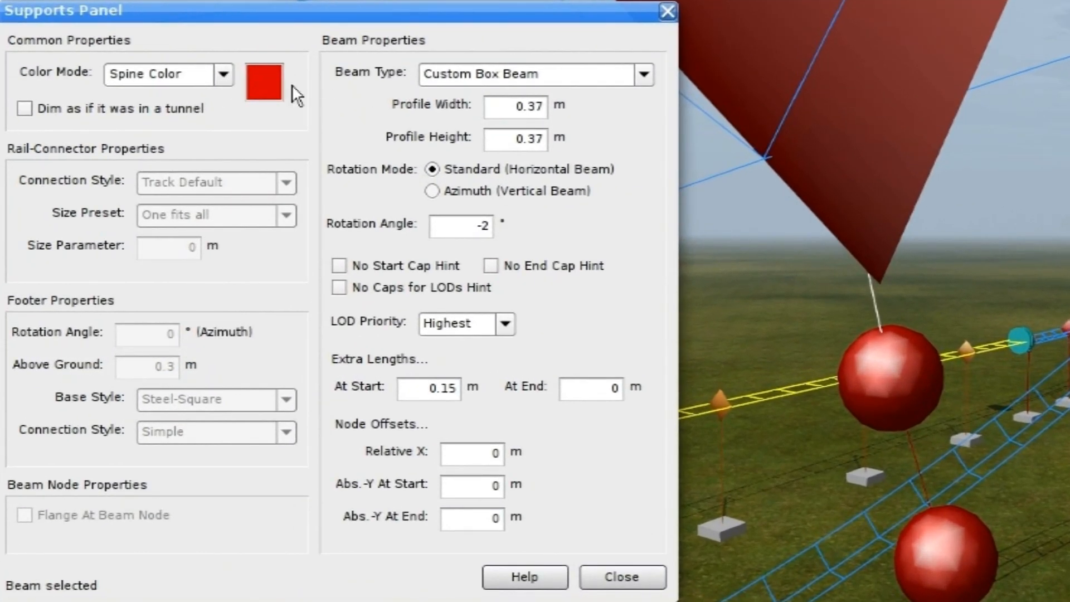
click(223, 81)
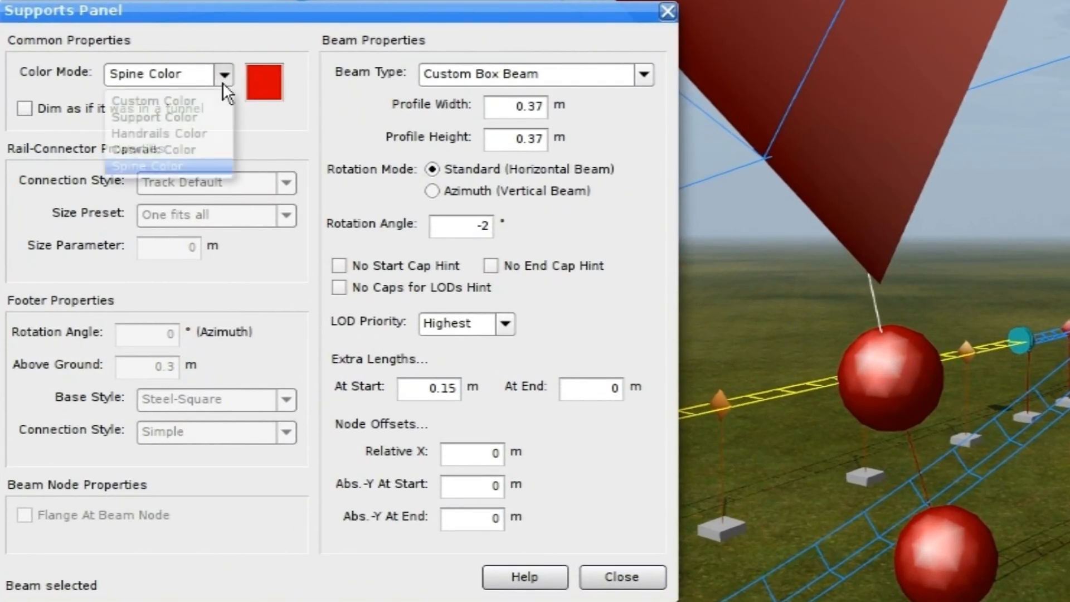
click(155, 163)
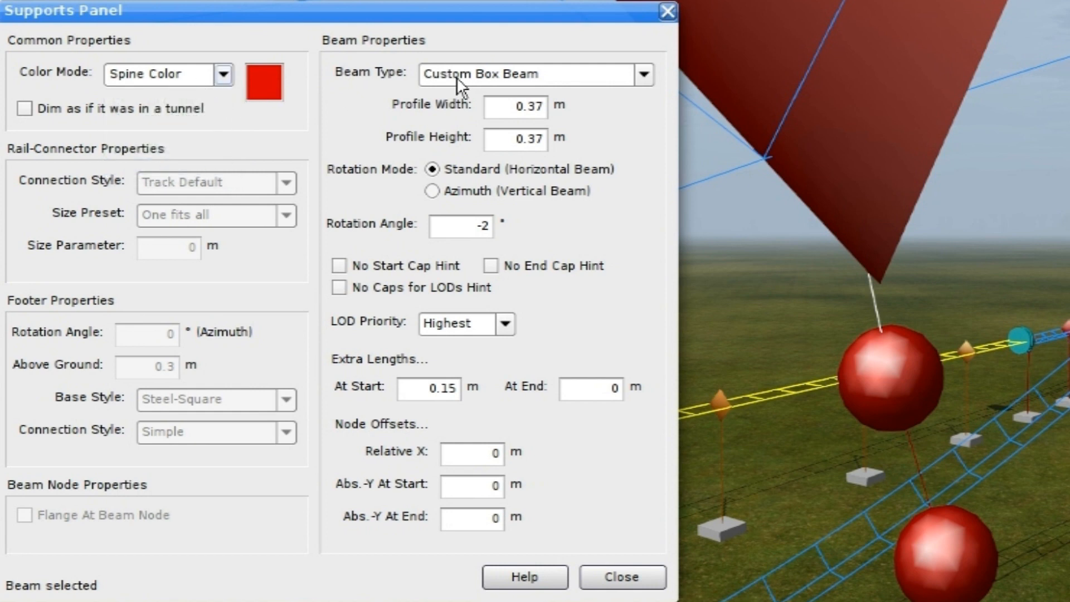
click(222, 74)
click(201, 84)
Review the connector beam's type options, profile dimensions and extra length at start
click(507, 106)
click(573, 71)
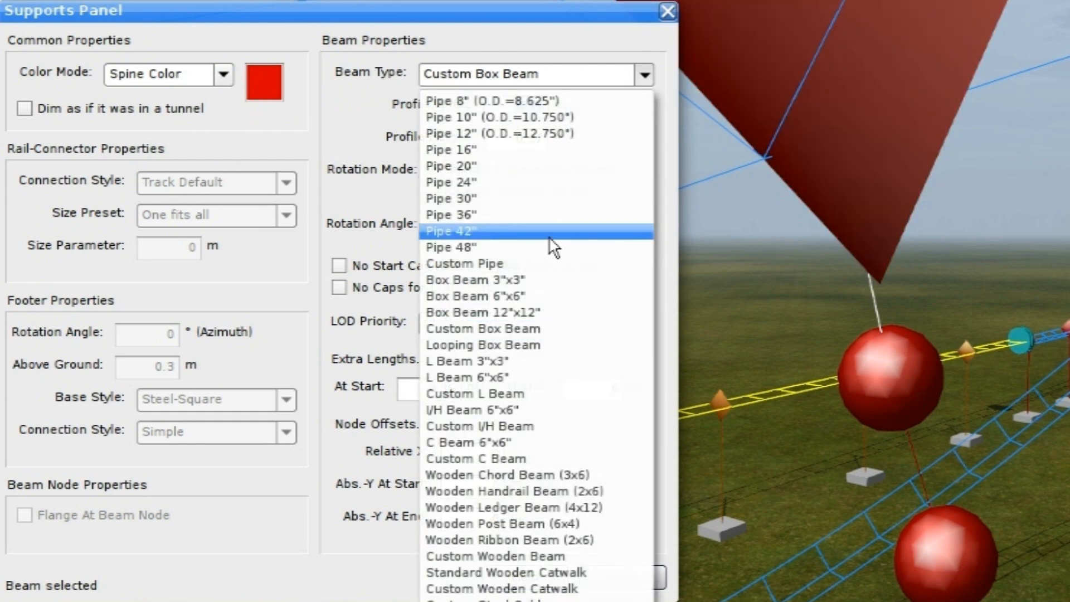
click(499, 63)
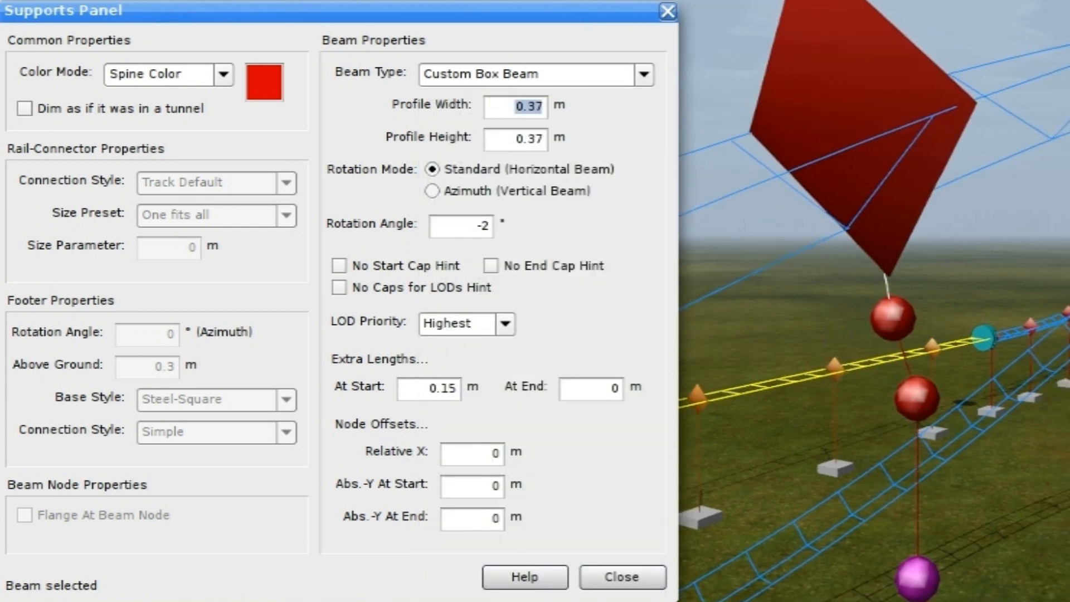
click(538, 76)
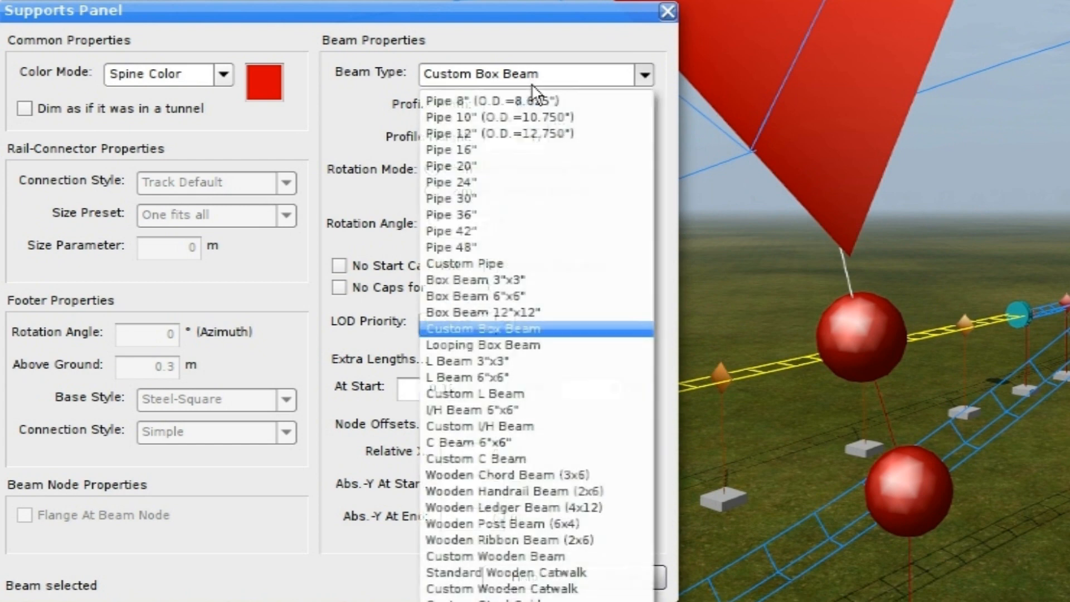
click(478, 65)
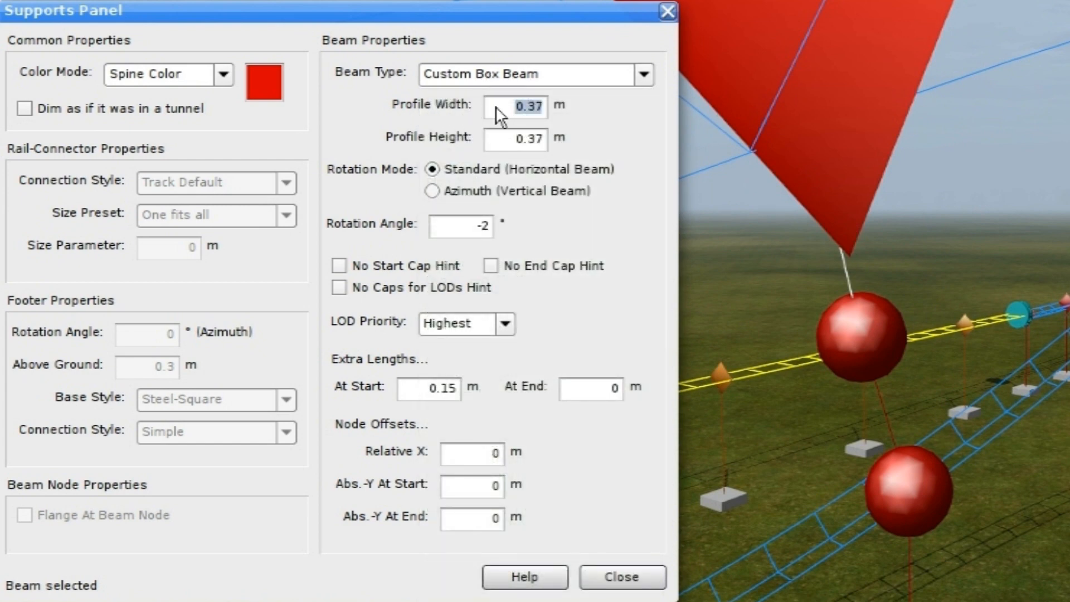
double_click(527, 104)
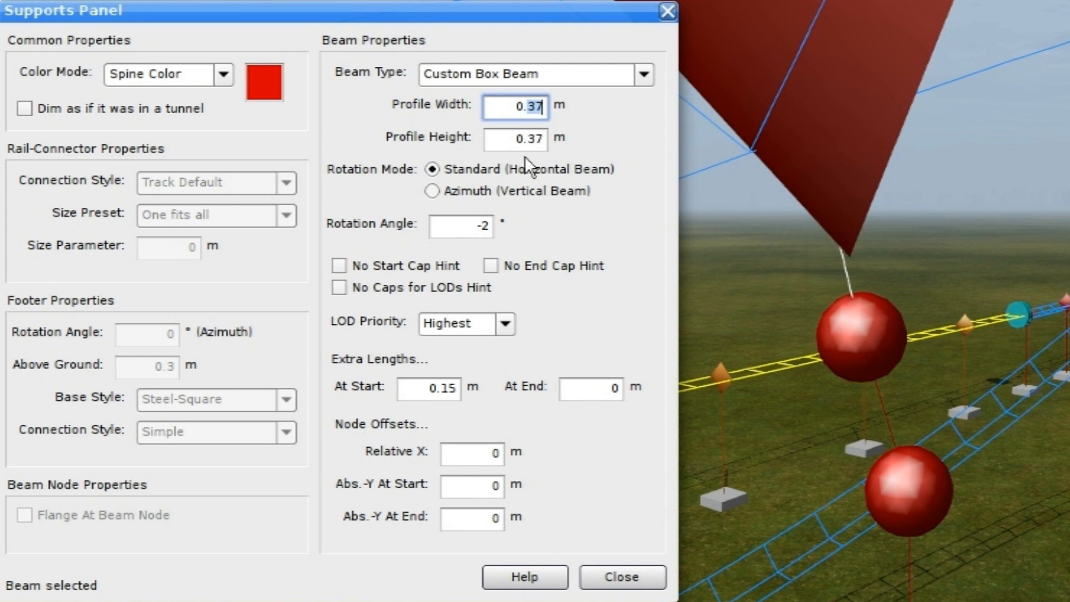
click(498, 107)
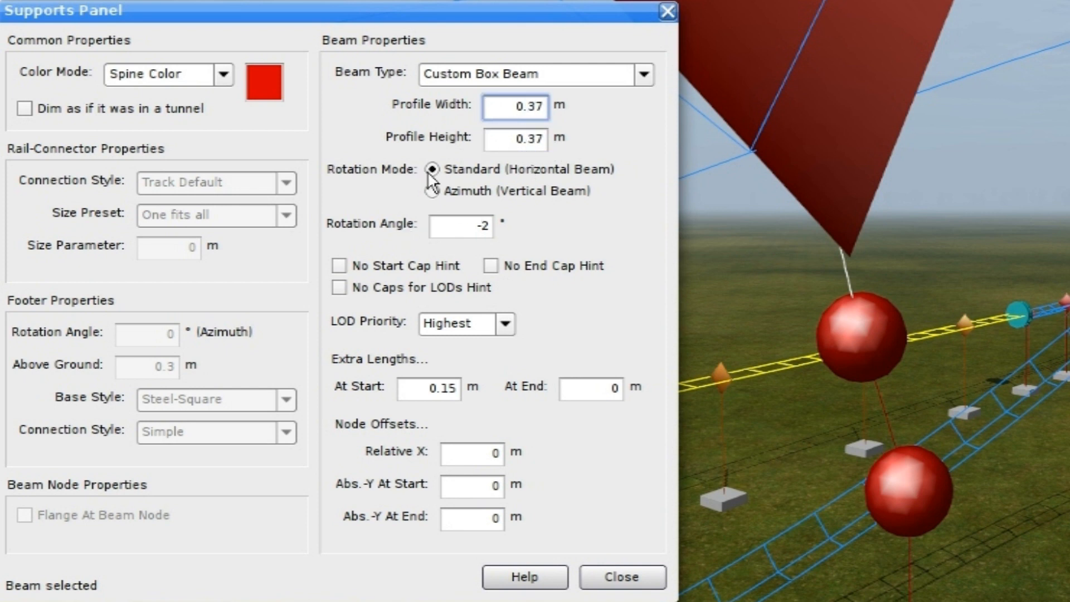
right_drag(859, 234, 792, 284)
double_click(430, 390)
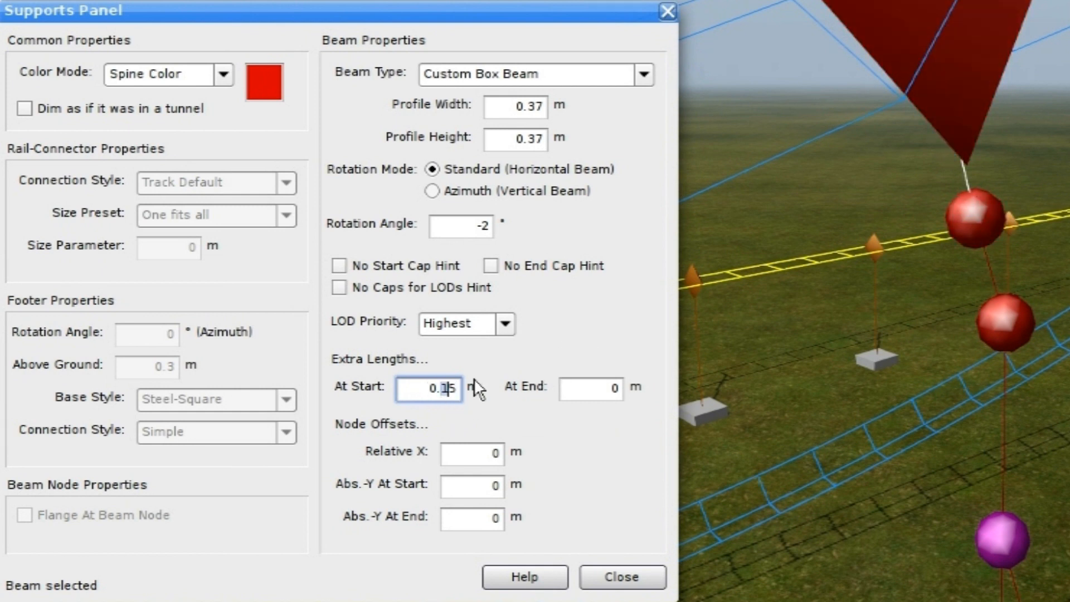
drag(441, 388, 474, 378)
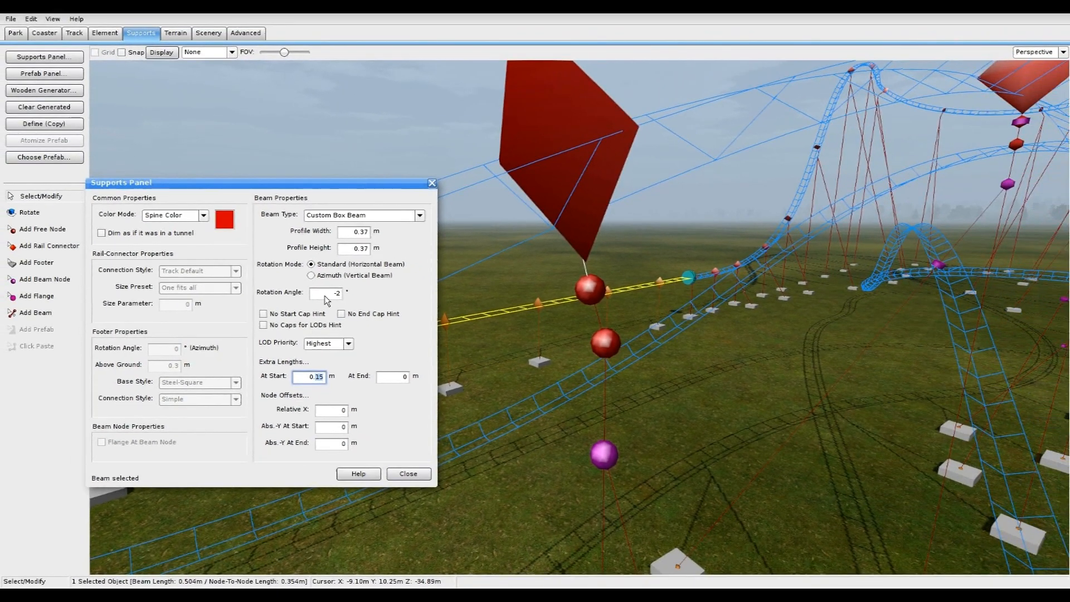
Move the upper free node slightly to line up the beams above and below it
right_drag(589, 289, 589, 292)
scroll(590, 292, up, 3)
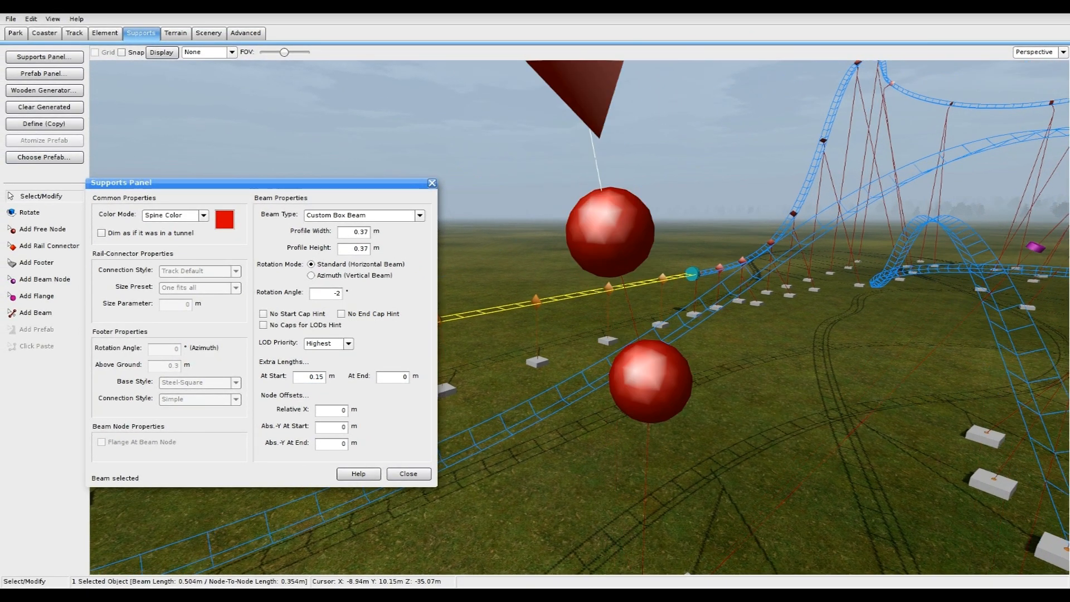
click(621, 237)
mouse_move(608, 230)
mouse_down()
mouse_move(617, 225)
mouse_move(618, 236)
mouse_up()
click(633, 371)
Compare the properties of the beams directly below and above the upper free node
click(635, 301)
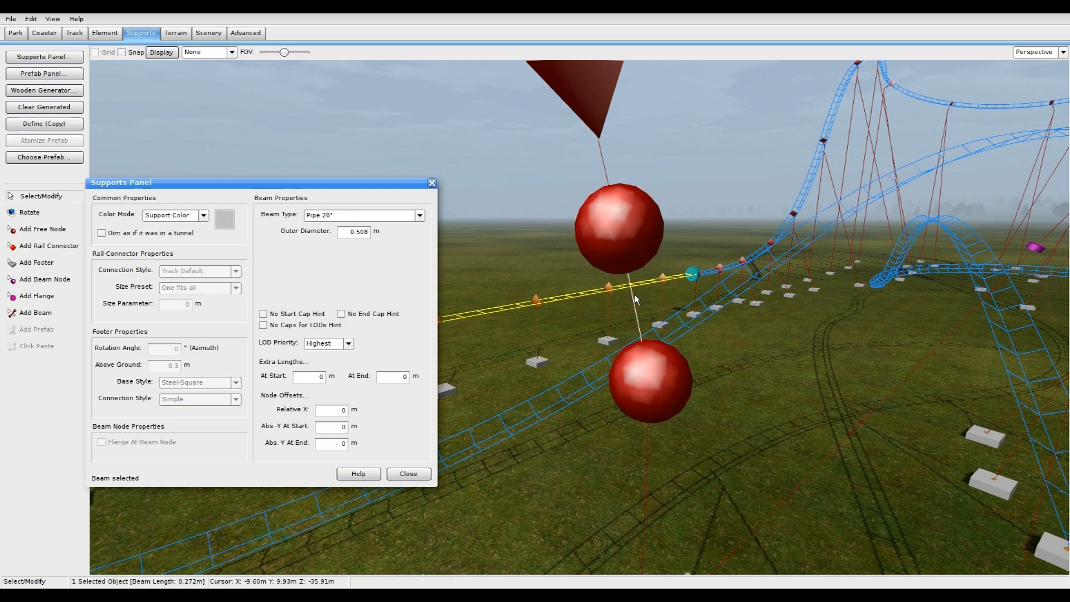
click(601, 152)
right_drag(601, 151, 609, 188)
scroll(608, 188, down, 2)
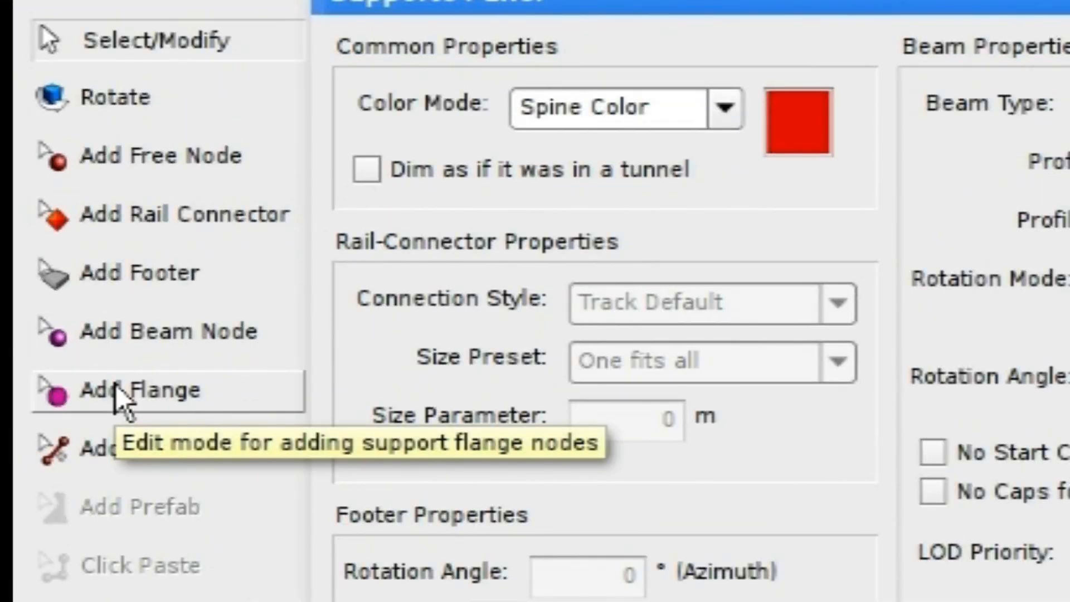
Add a flange on the beam just below the upper free node and another on the beam just above it
click(117, 389)
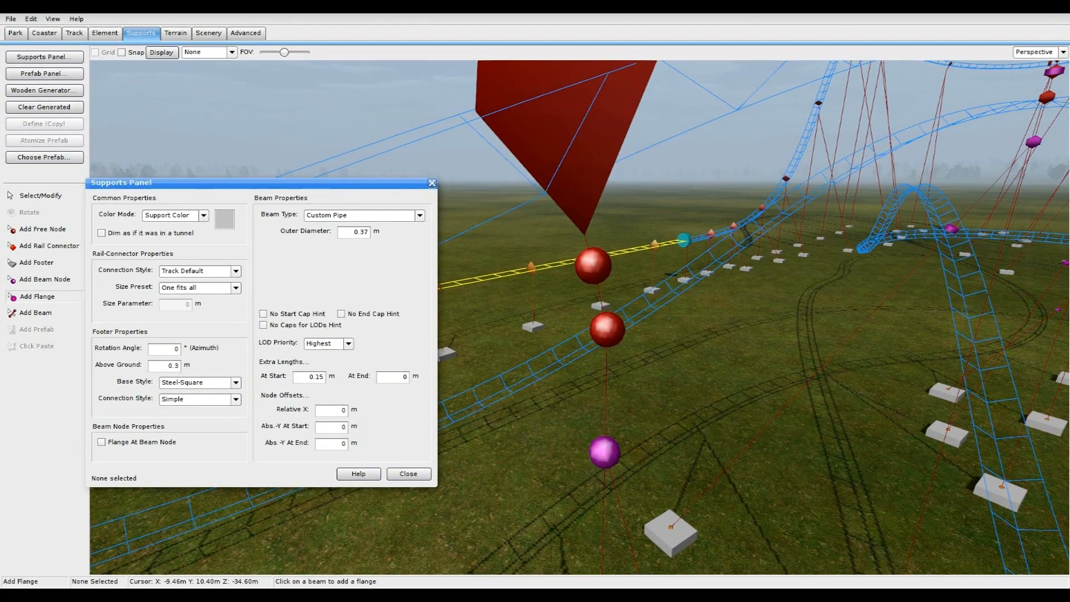
right_drag(640, 301, 666, 273)
scroll(640, 301, up, 4)
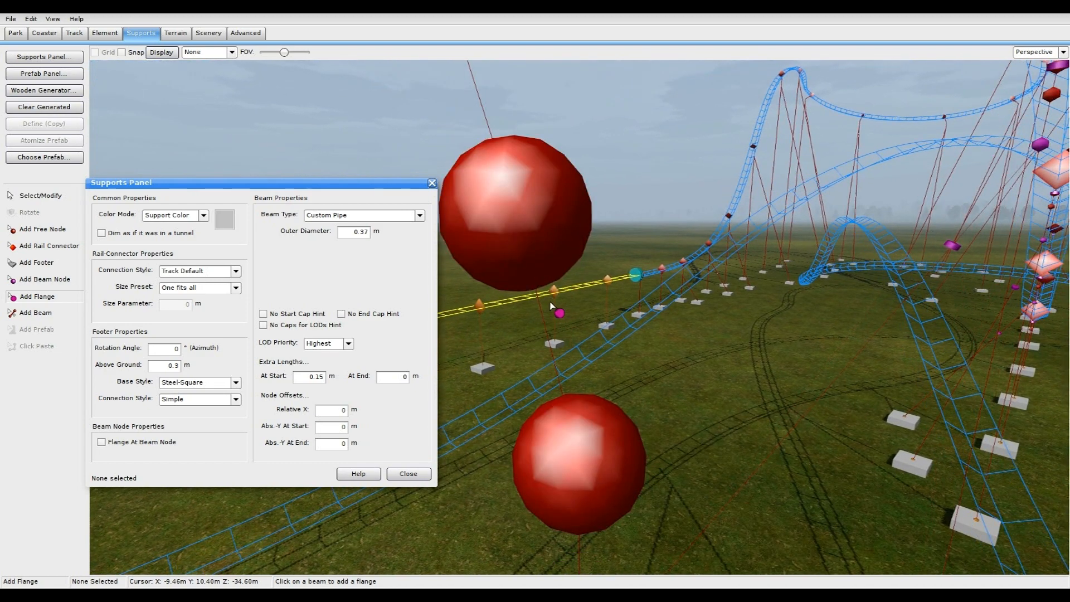
click(547, 329)
right_drag(547, 329, 532, 287)
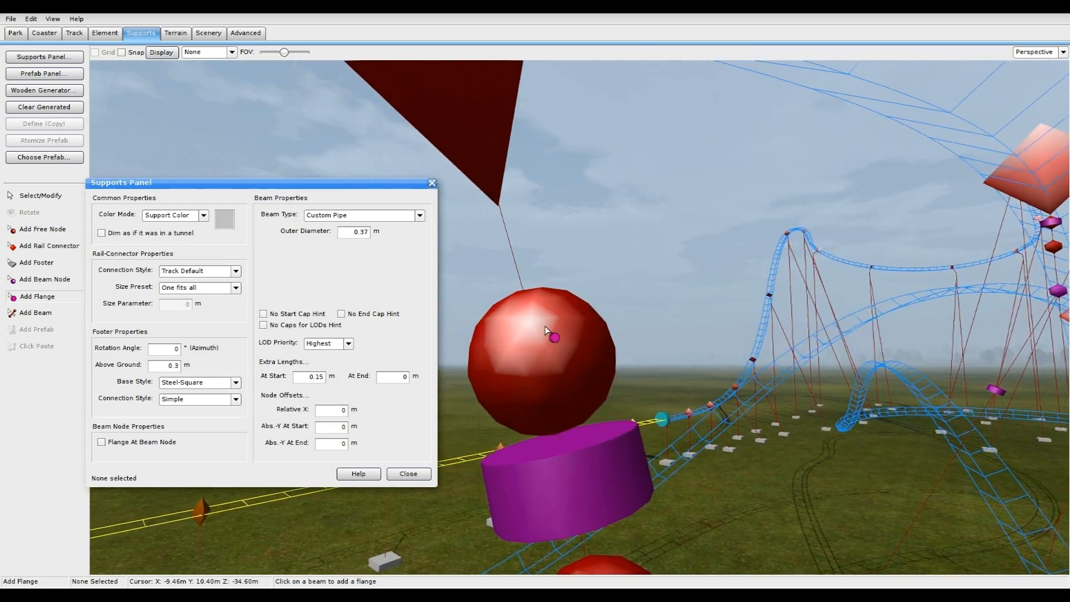
click(517, 270)
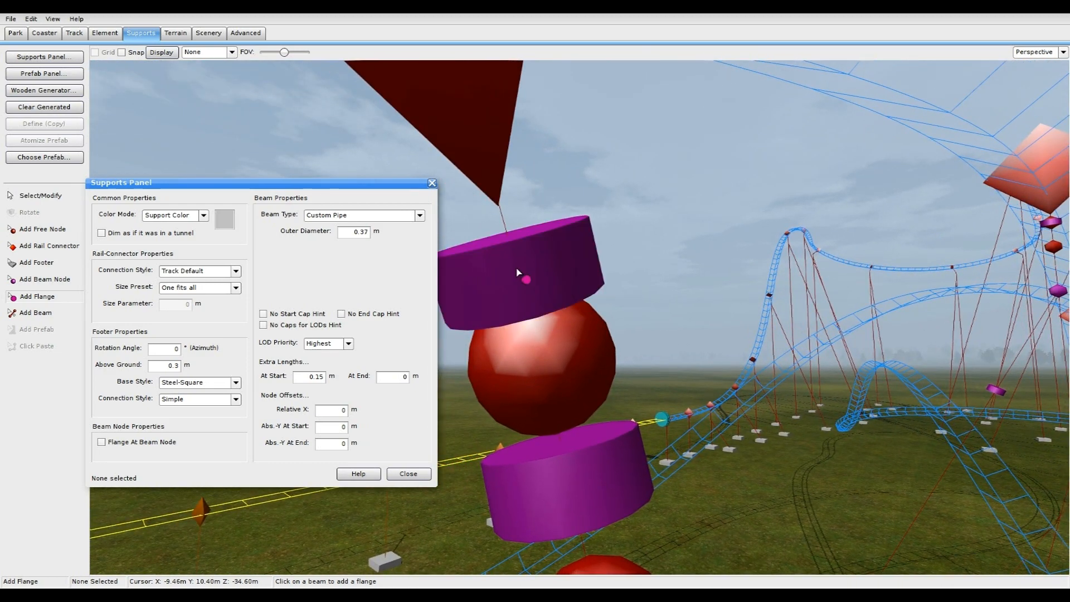
Slide the flanges along their beams until they meet around the upper free node, and select that node
click(38, 198)
drag(530, 279, 528, 350)
click(517, 299)
right_drag(517, 299, 613, 346)
scroll(532, 290, down, 5)
scroll(591, 296, up, 4)
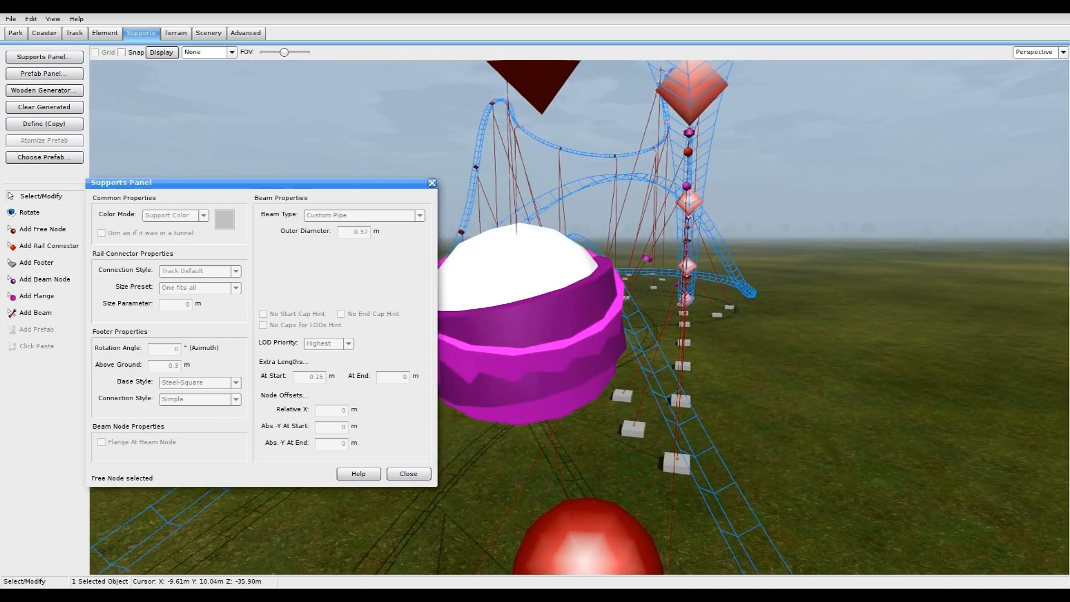
Shift the upper free node in small moves, checking from several angles, to bring its two flanges into line
right_drag(558, 401, 556, 369)
scroll(556, 370, down, 4)
scroll(550, 296, up, 4)
right_drag(549, 295, 582, 368)
scroll(558, 318, down, 4)
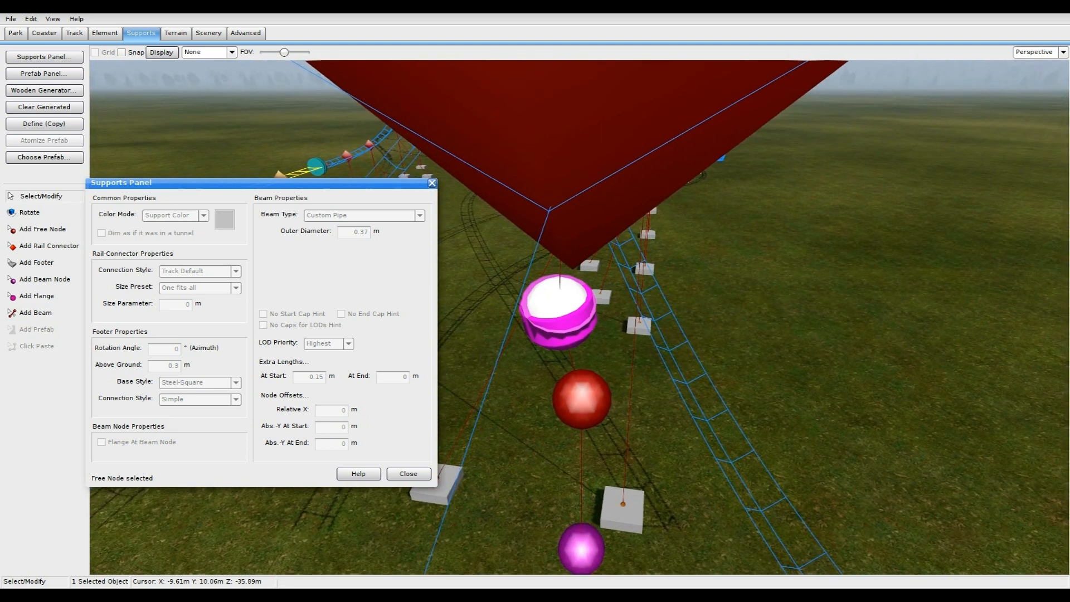
scroll(563, 316, up, 3)
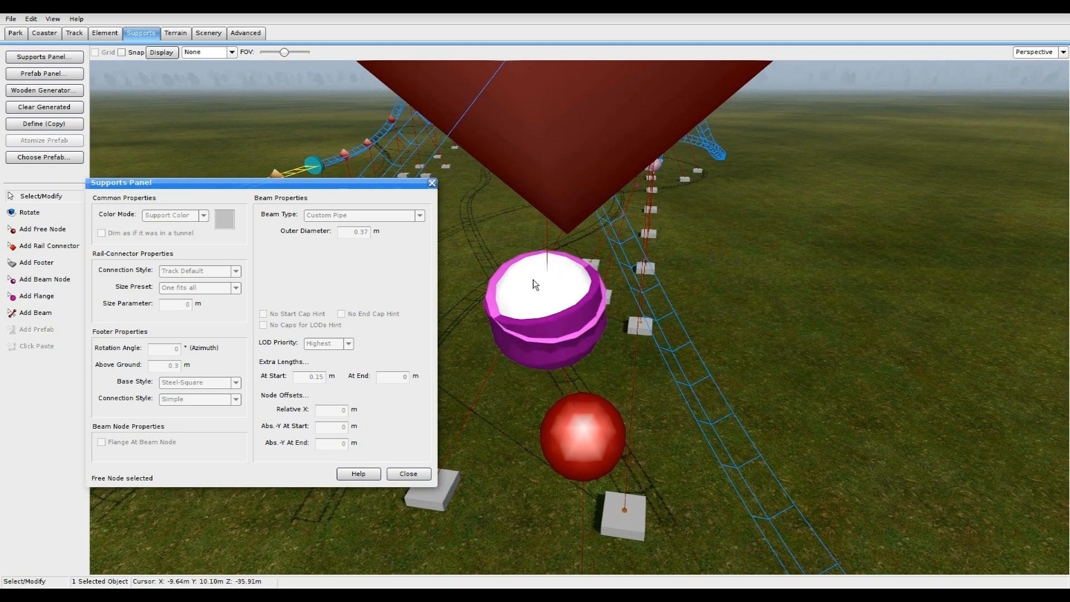
drag(534, 294, 564, 308)
middle_drag(563, 307, 446, 273)
drag(679, 310, 657, 272)
middle_drag(656, 272, 435, 312)
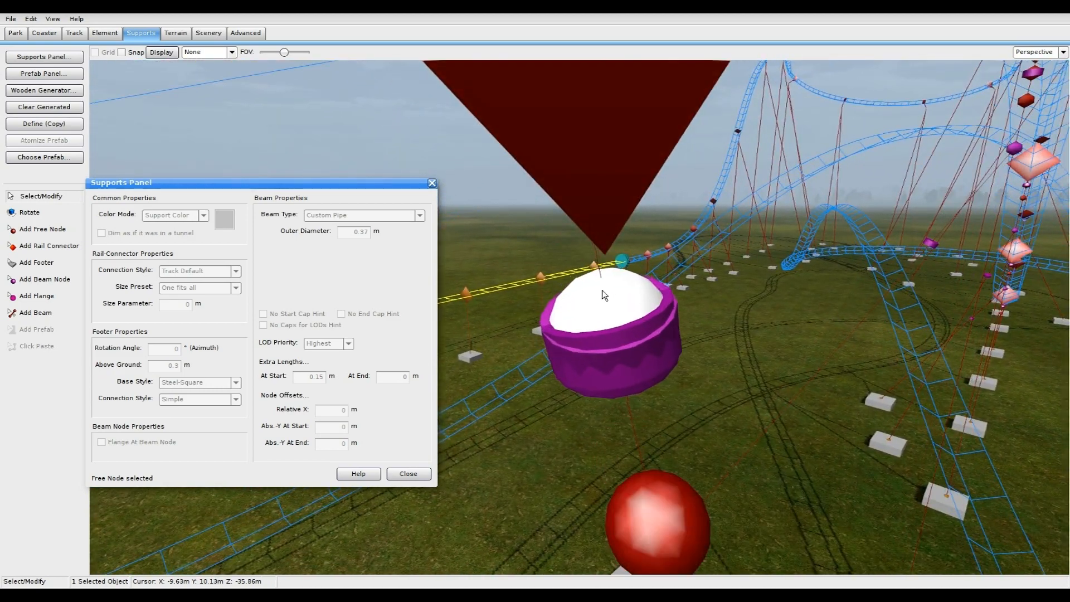
middle_drag(640, 416, 601, 299)
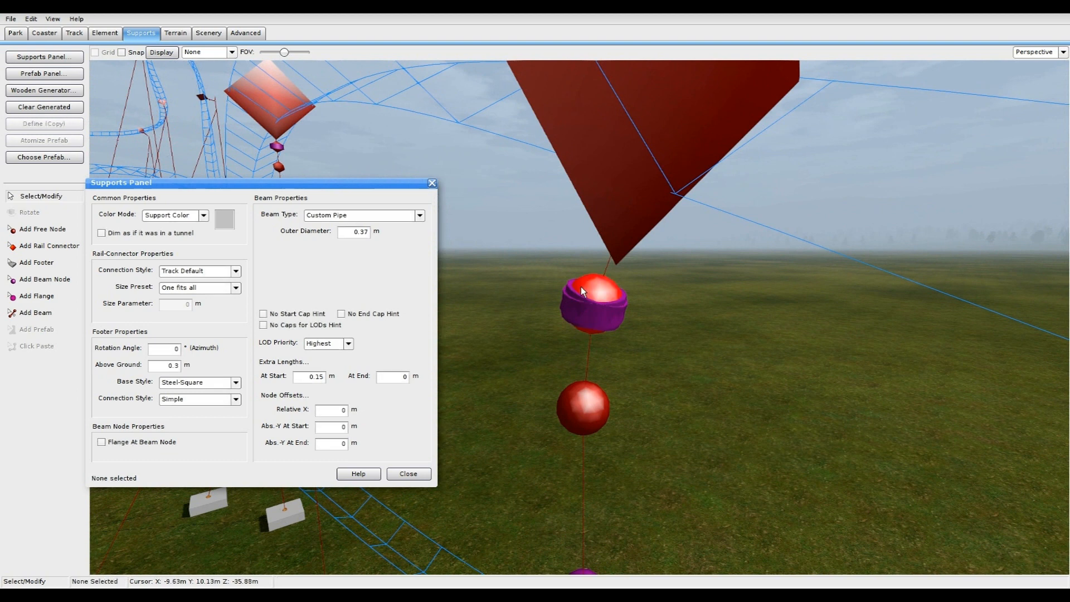
Fine-tune the upper free node's position from the opposite side until the two flanges sit flush and parallel
drag(596, 289, 611, 296)
mouse_move(608, 292)
right_down()
mouse_move(620, 276)
mouse_move(669, 318)
mouse_move(607, 292)
right_up()
key(w)
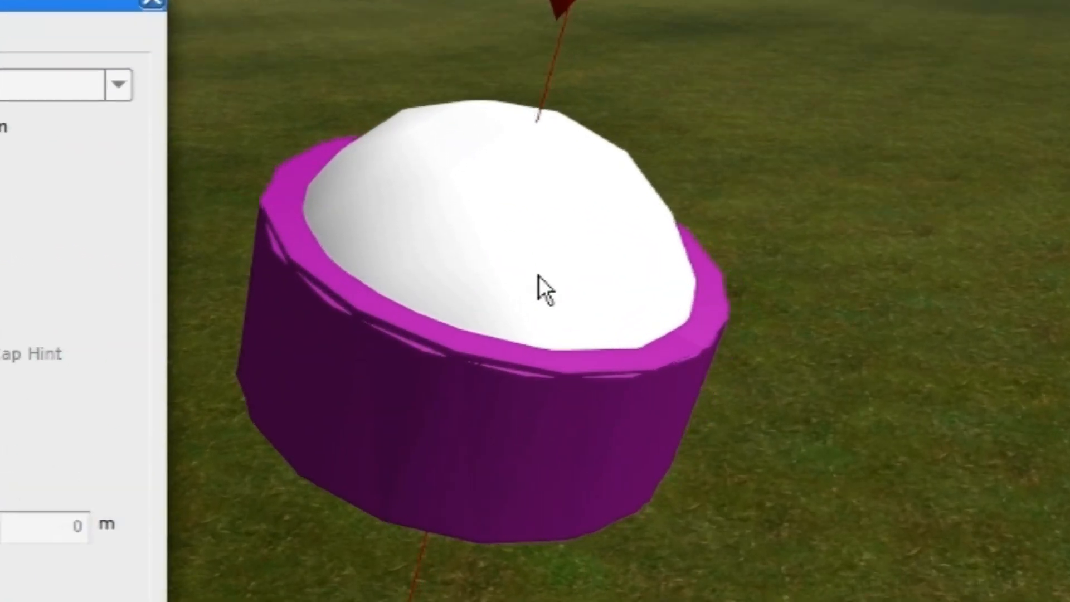
mouse_move(538, 276)
mouse_down()
mouse_move(560, 269)
mouse_move(561, 250)
mouse_move(545, 285)
mouse_move(533, 255)
mouse_up()
right_drag(492, 445, 517, 453)
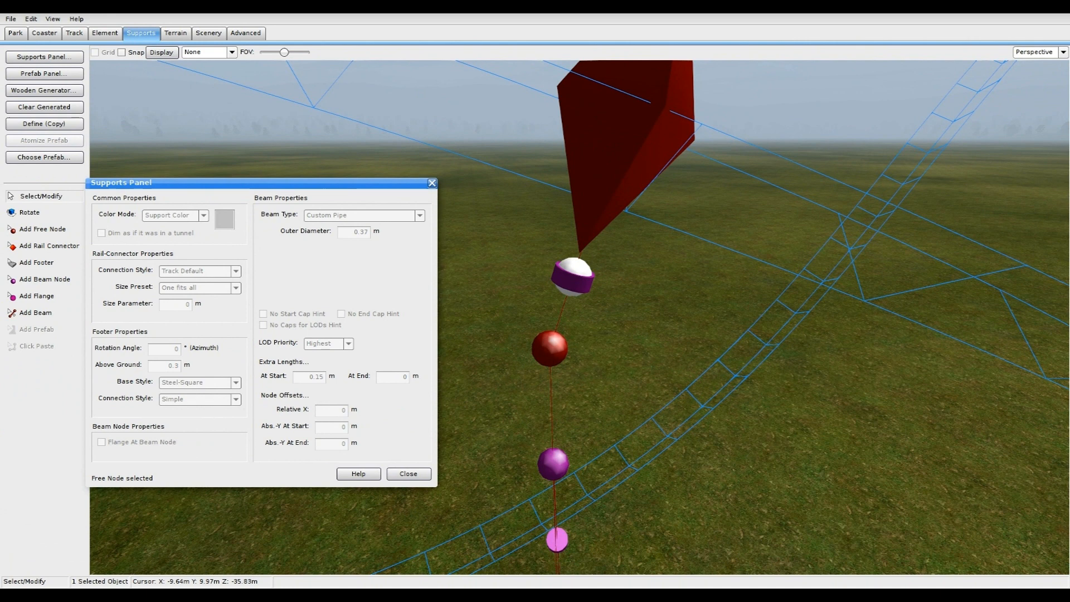
key(w)
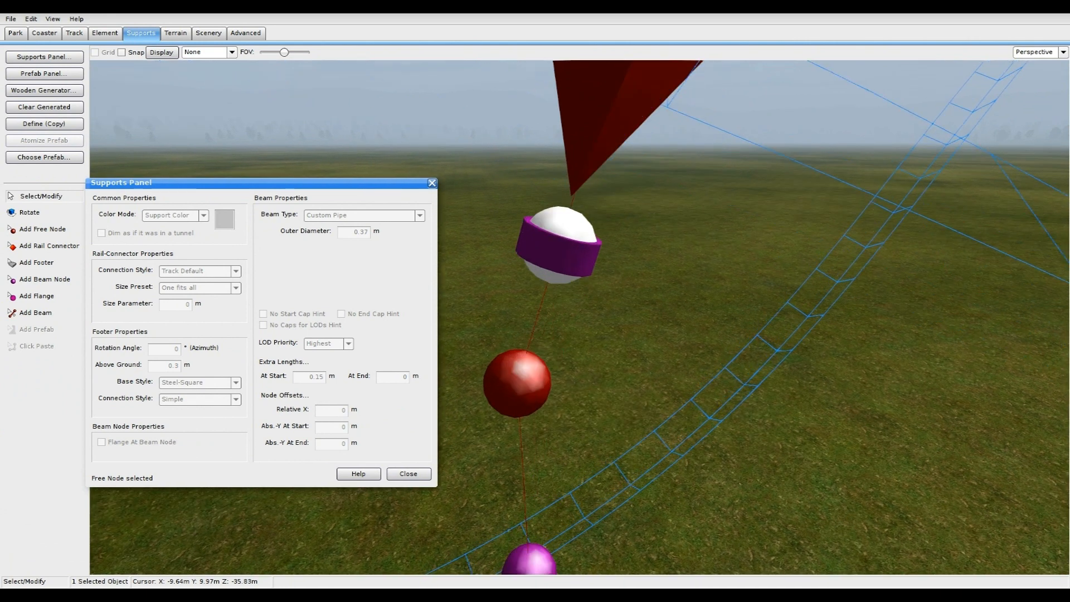
Set the rotation angle of the box beam above the upper free node to 36° and freeze the coaster
click(573, 207)
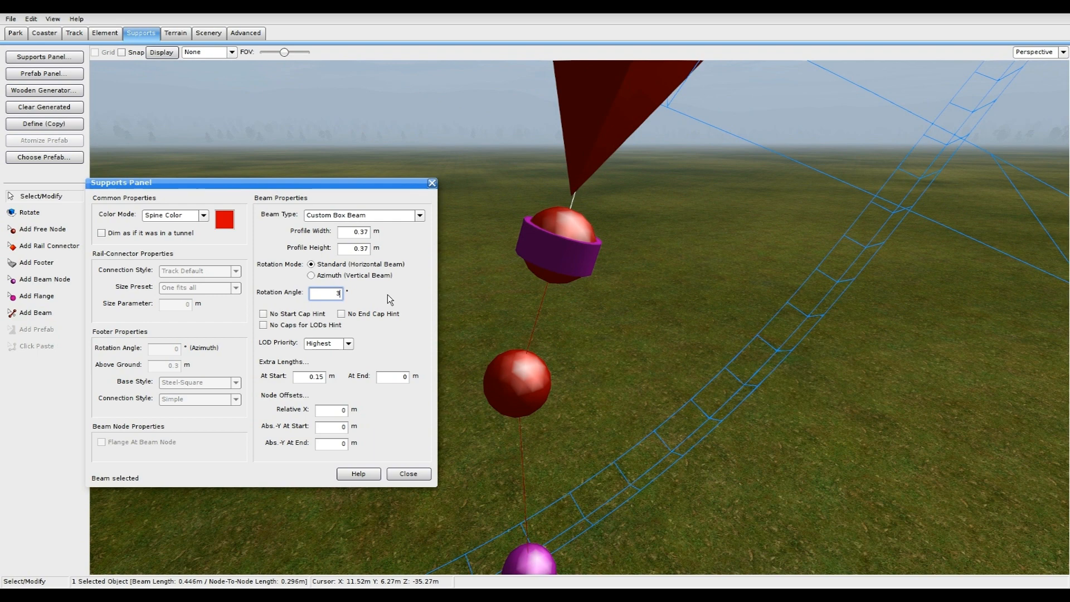
click(408, 474)
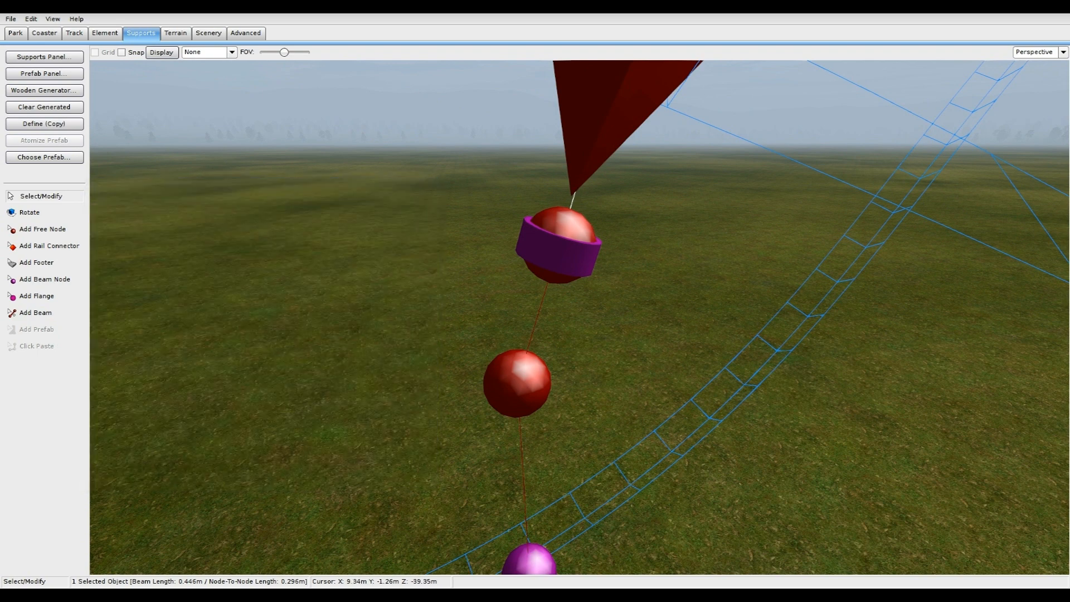
right_drag(409, 479, 132, 211)
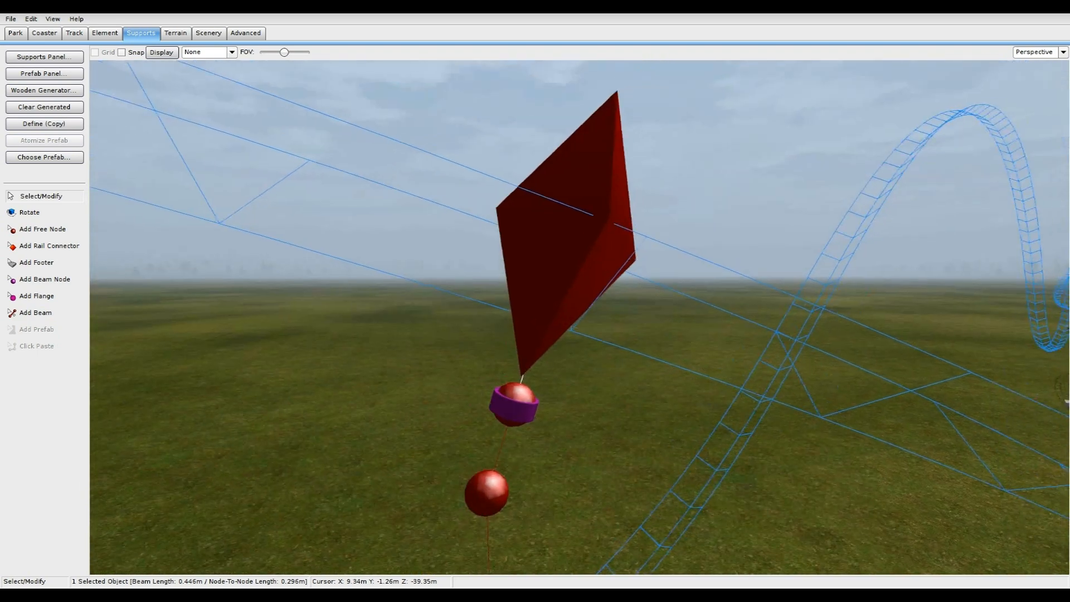
click(45, 33)
click(44, 218)
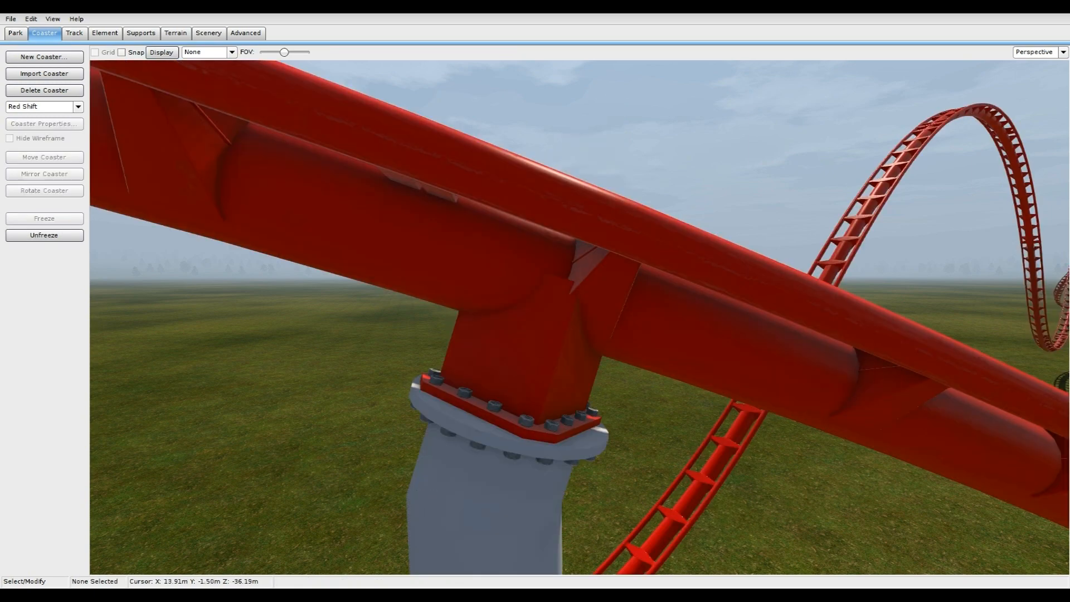
Examine the rendered joint between support and track from several angles, checking how the box beam's sides line up with the track
scroll(426, 491, down, 5)
mouse_move(426, 491)
right_down()
mouse_move(426, 535)
mouse_move(474, 496)
mouse_move(519, 499)
mouse_move(520, 519)
mouse_move(489, 523)
mouse_move(503, 528)
mouse_move(494, 497)
mouse_move(414, 492)
right_up()
key(w)
key(s)
scroll(417, 489, up, 1)
scroll(417, 489, down, 1)
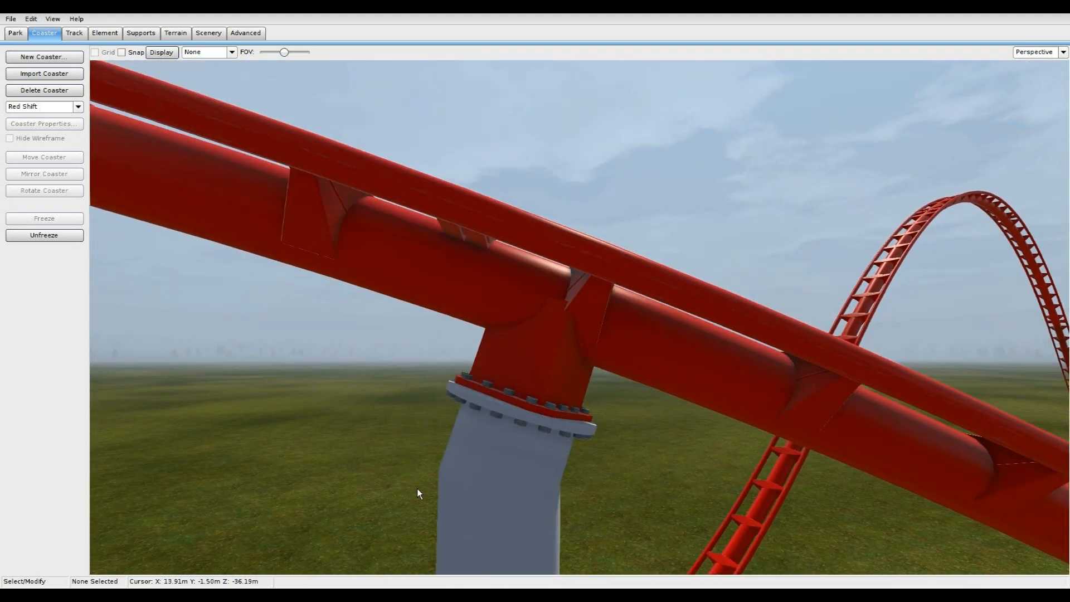
right_drag(545, 350, 516, 399)
key(s)
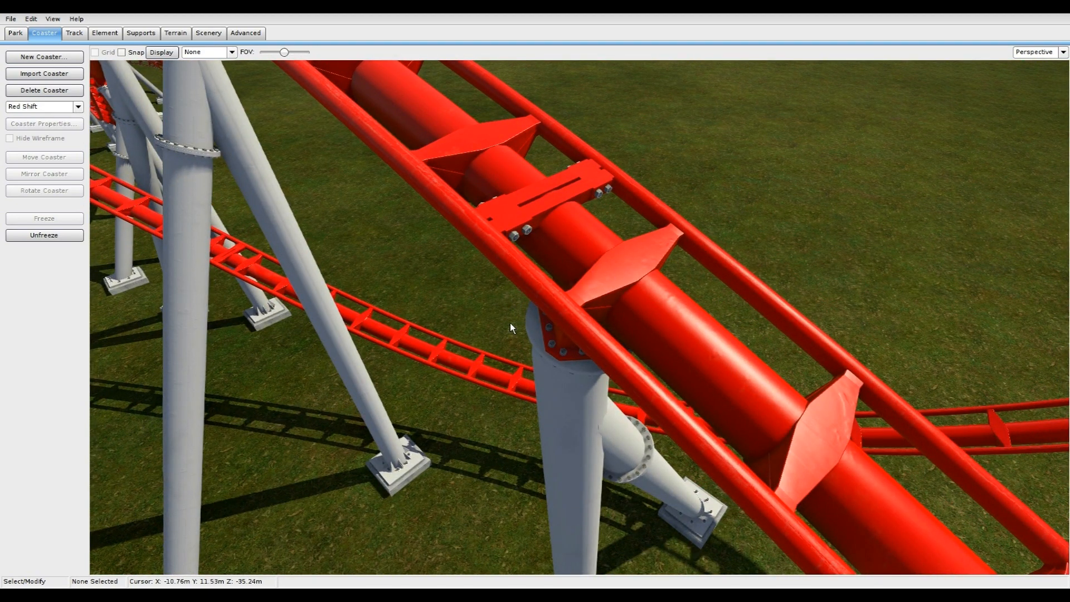
key(w)
right_drag(516, 398, 510, 323)
key(s)
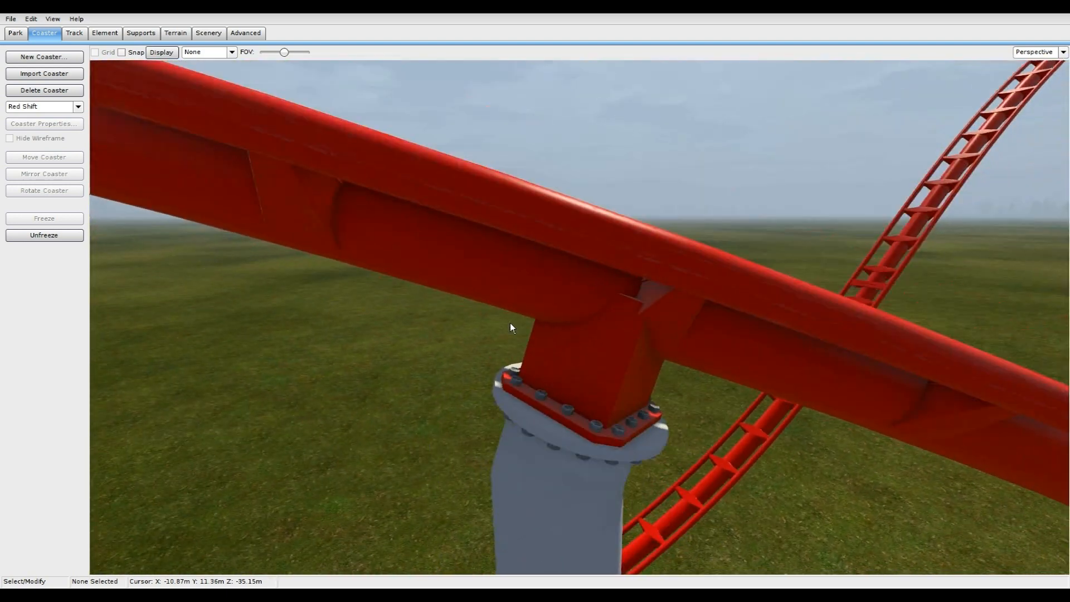
Unfreeze the coaster and set the rotation angle of the box beam under the rail connector to 10°
click(38, 239)
right_drag(615, 312, 613, 378)
key(w)
double_click(574, 351)
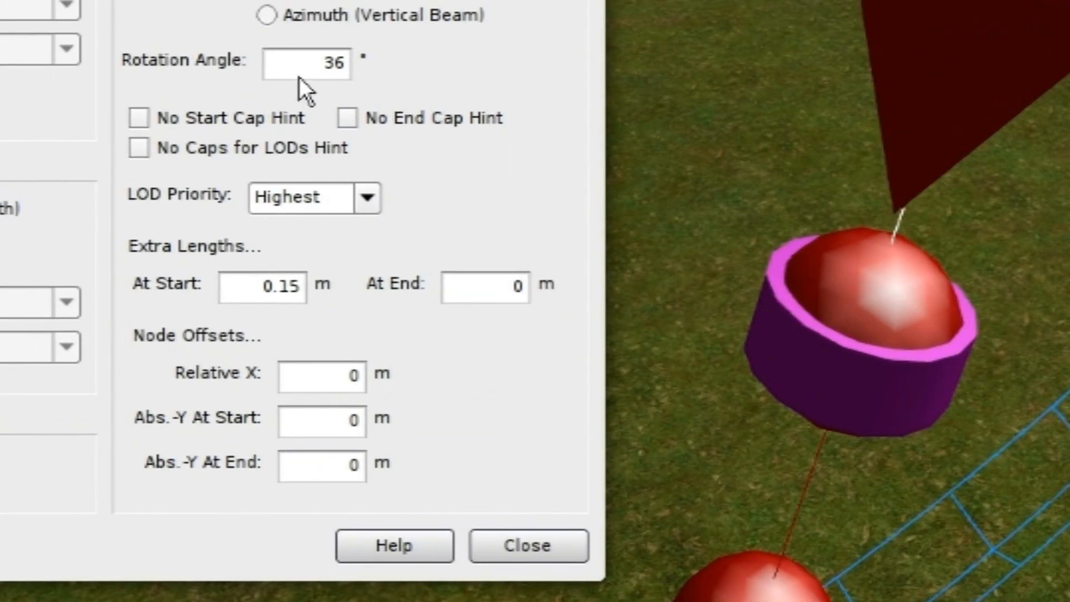
drag(305, 61, 345, 62)
text(10)
click(538, 545)
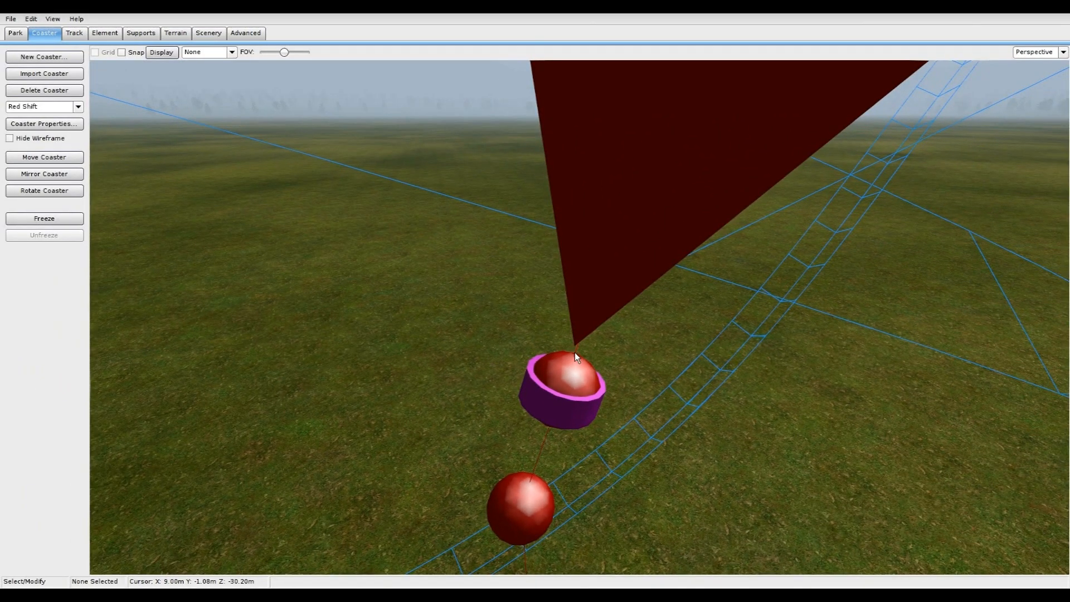
Offset the box beam under the rail connector by a Relative X of 2 m
double_click(574, 353)
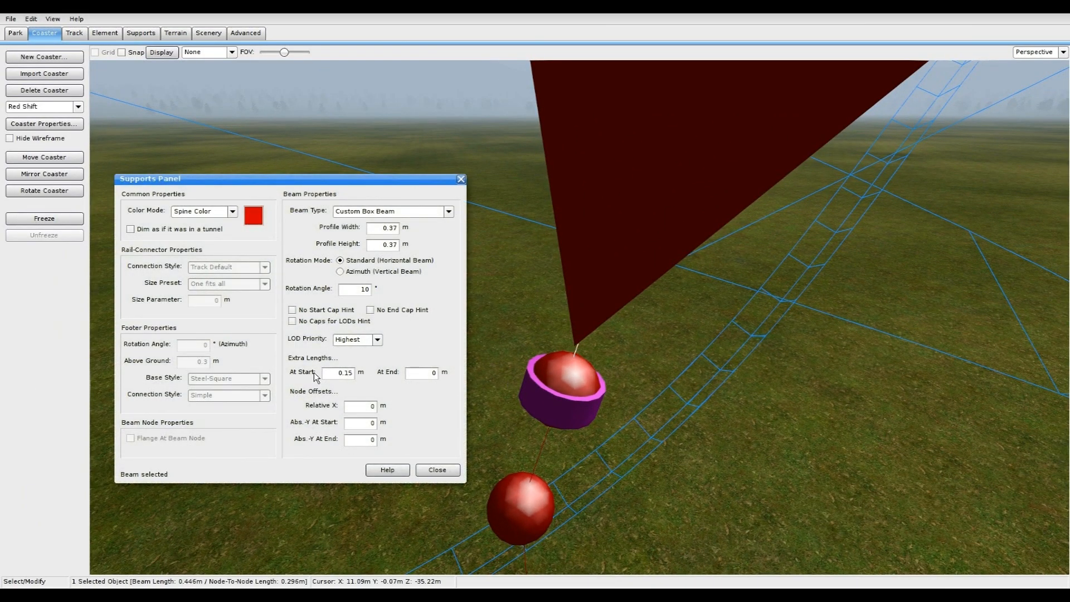
drag(316, 182, 280, 201)
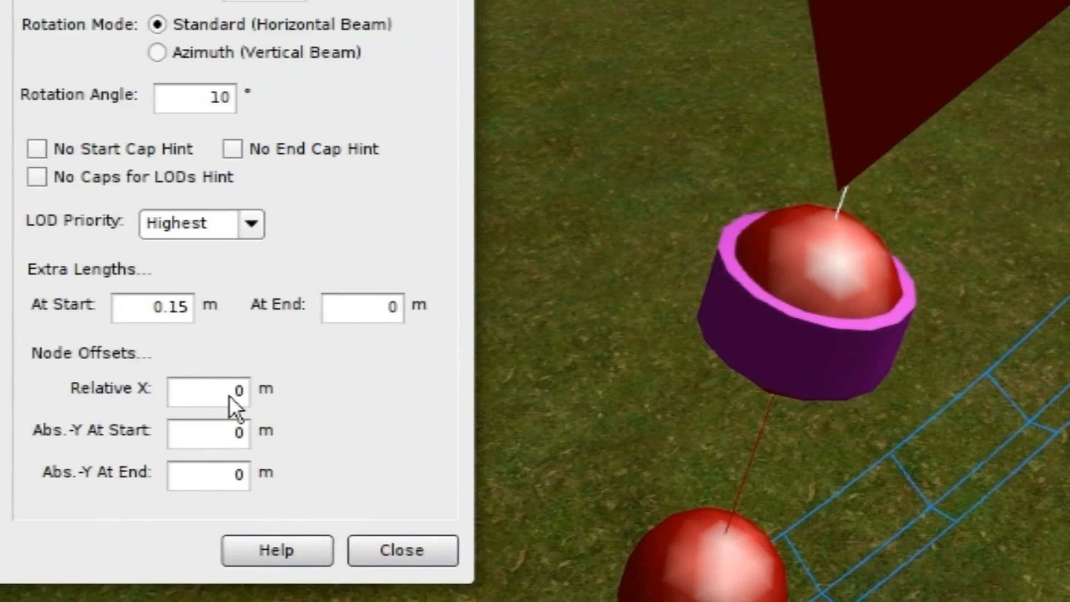
click(331, 427)
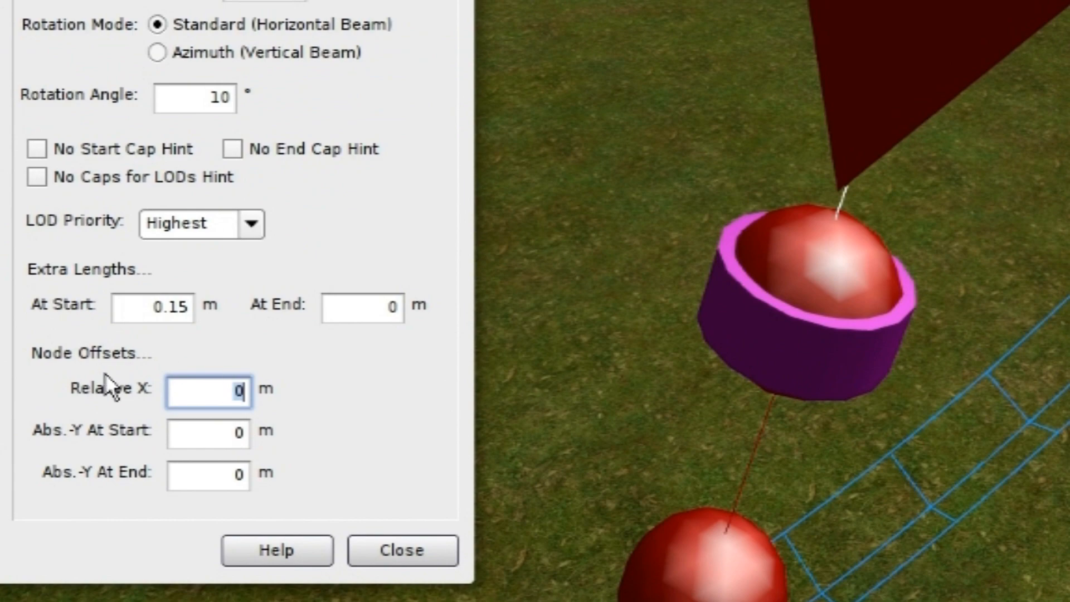
text(2)
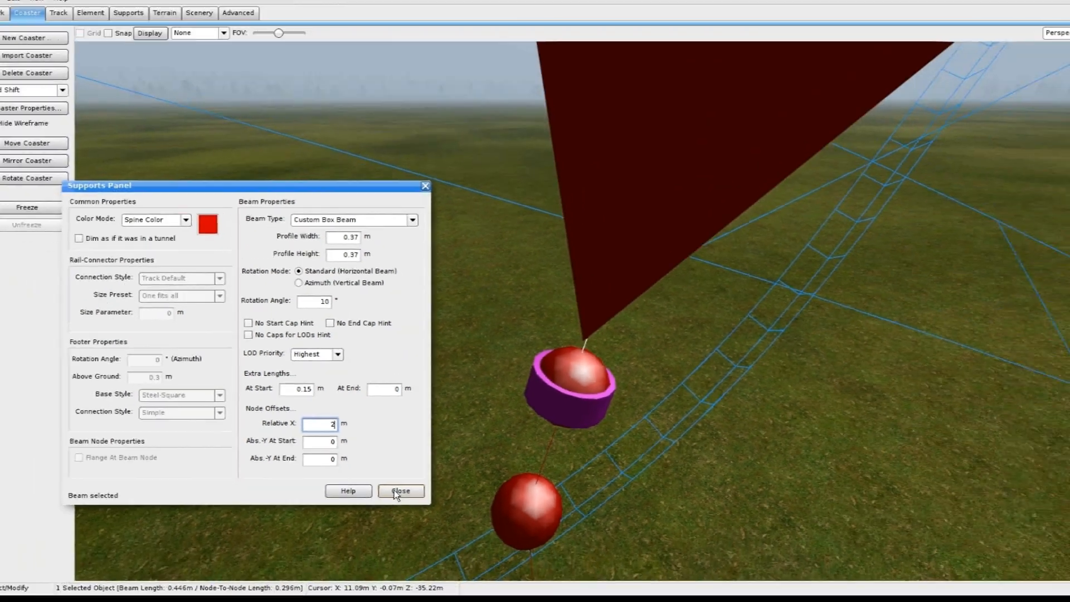
click(403, 550)
Compare the offset box beam with the rail connector from above and set the beam's rotation angle to 0°
right_drag(457, 343, 470, 319)
click(453, 359)
right_drag(452, 359, 423, 278)
click(424, 277)
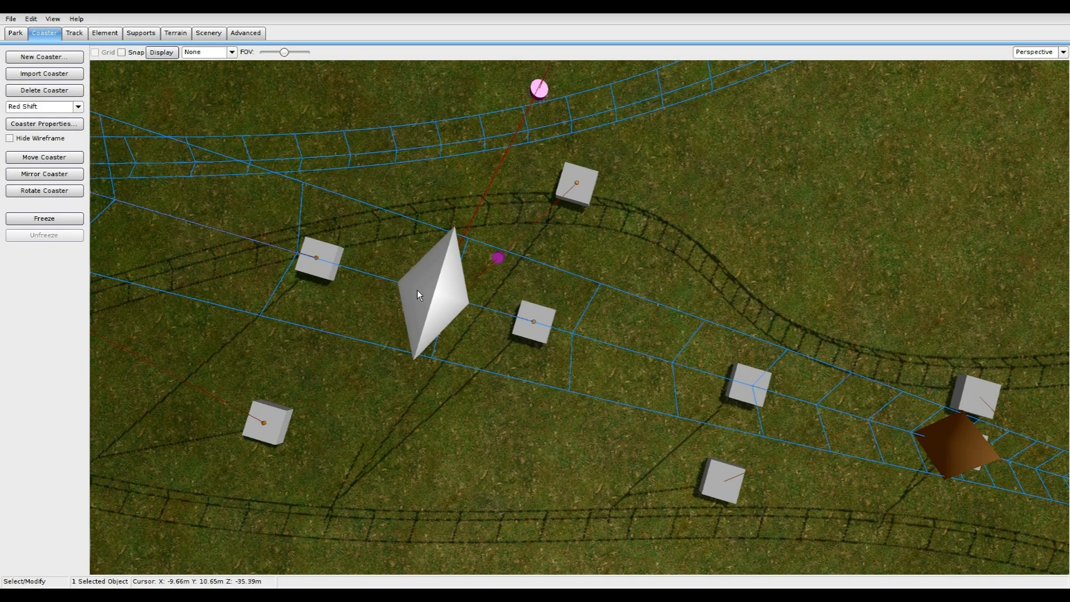
click(671, 237)
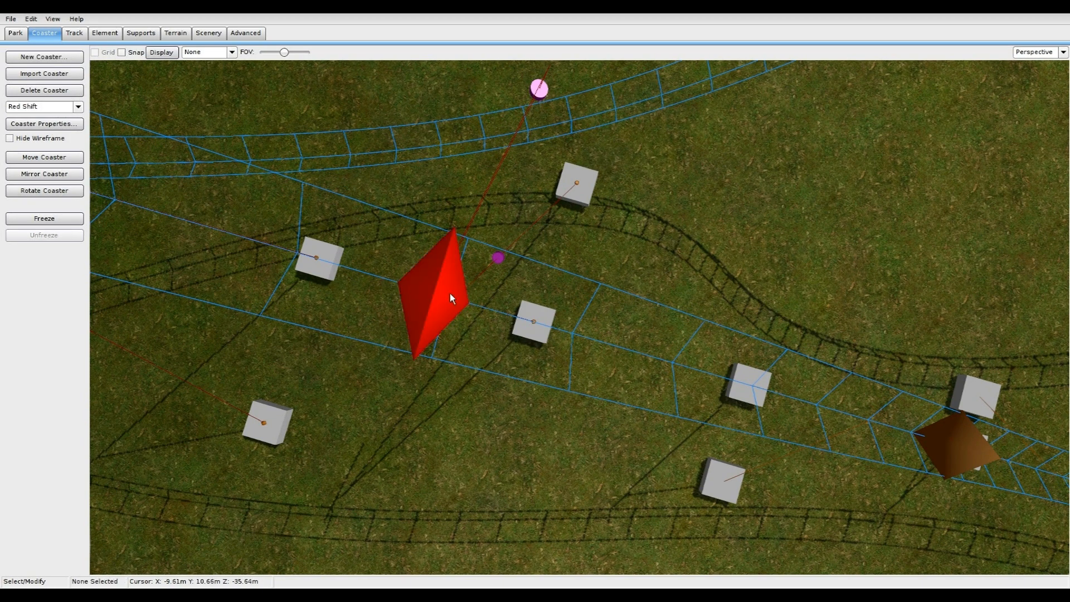
double_click(480, 210)
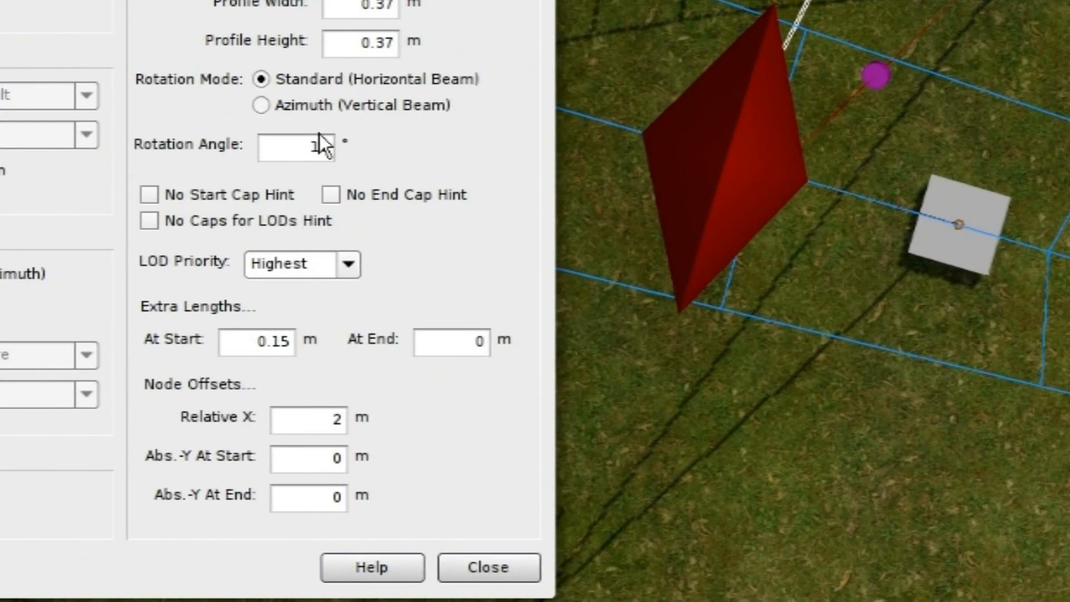
click(325, 308)
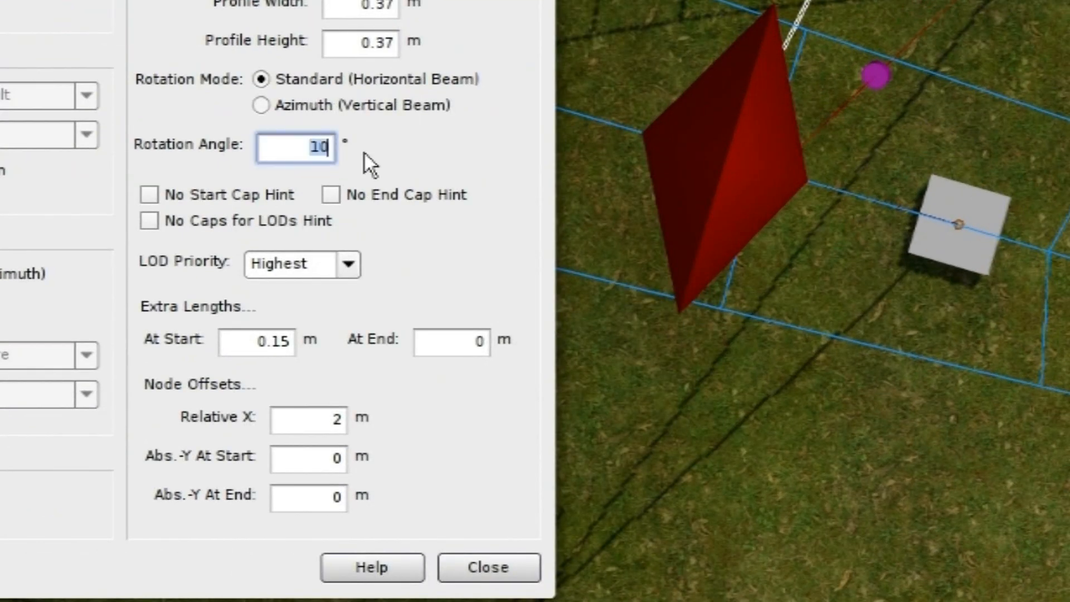
text(0)
click(483, 568)
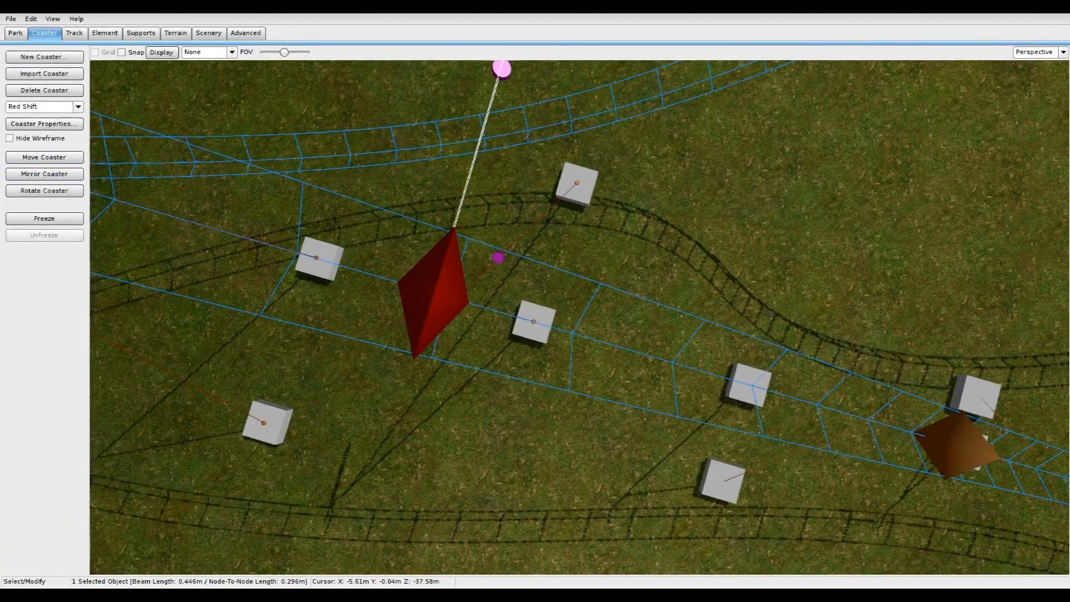
Try a rotation angle of 1° on the offset box beam, compare it with the connector from above, and return it to 0°
key(Left)
key(Down)
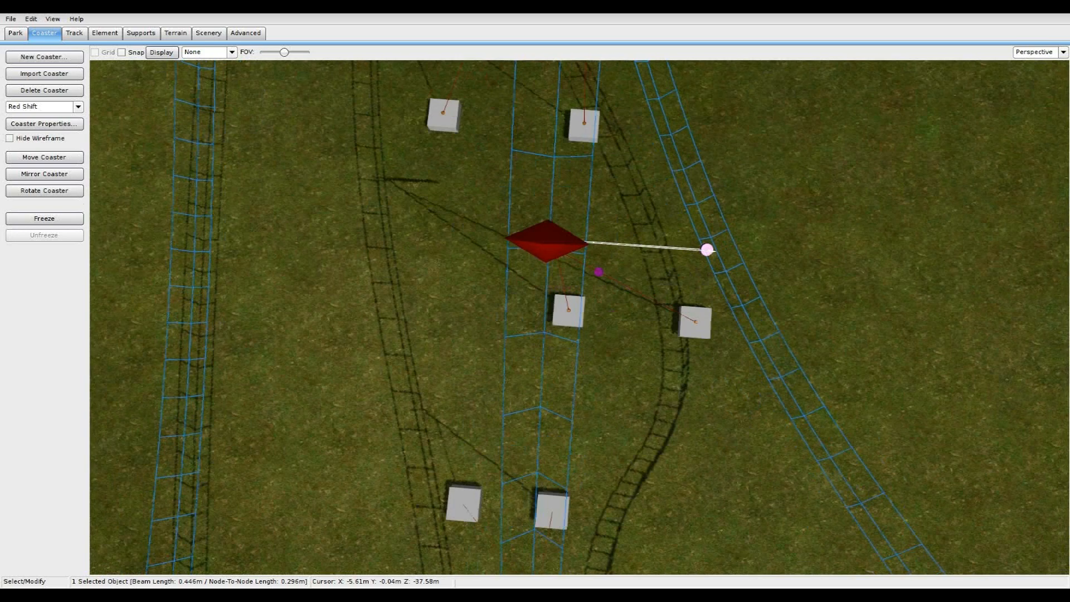
key(Up)
key(Up)
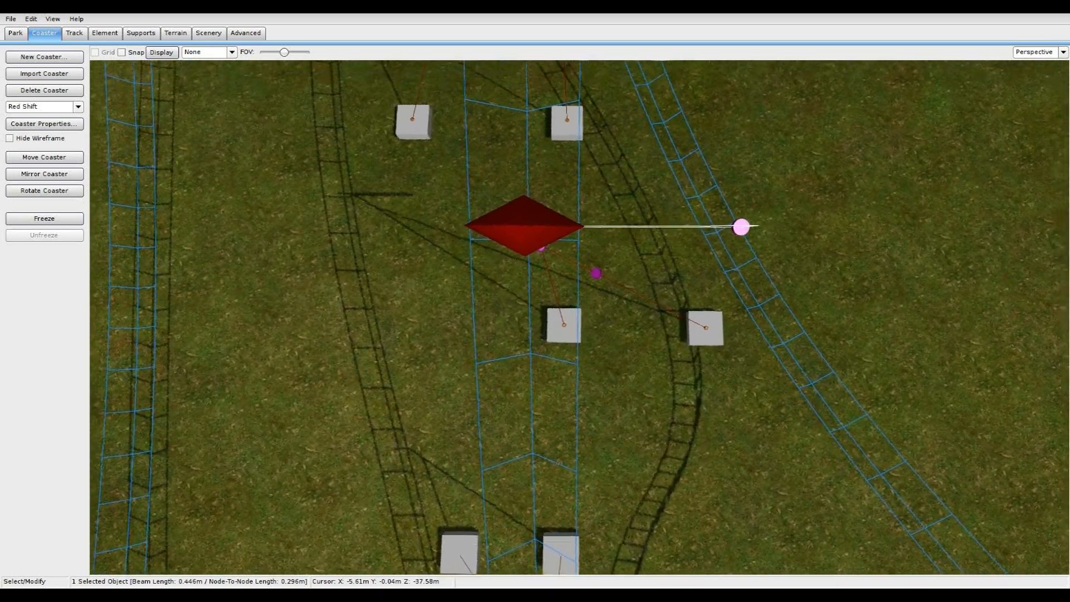
double_click(593, 263)
click(262, 288)
text(1)
click(346, 470)
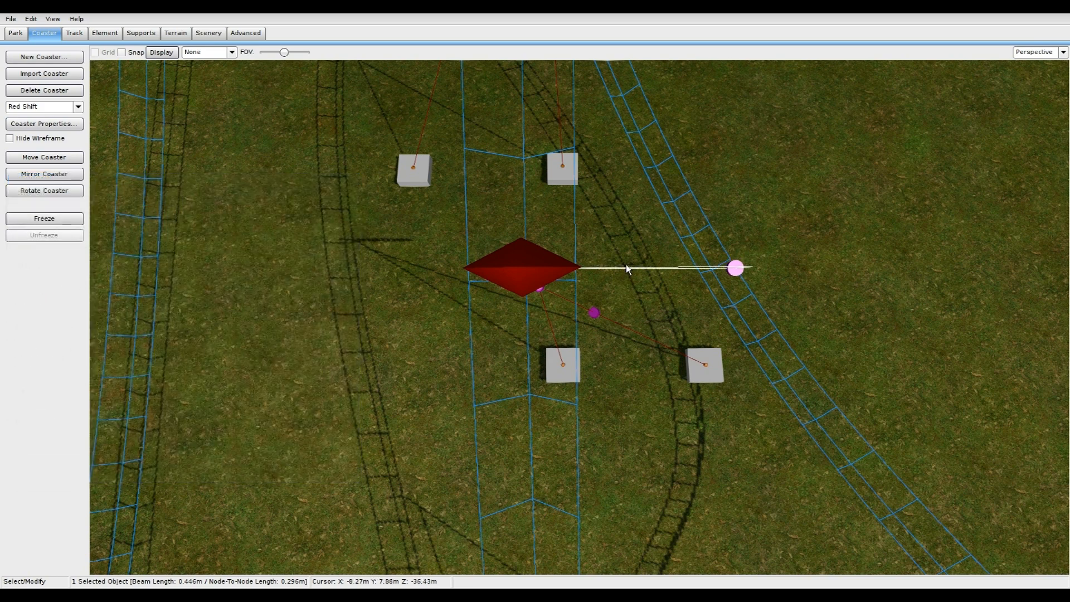
double_click(637, 269)
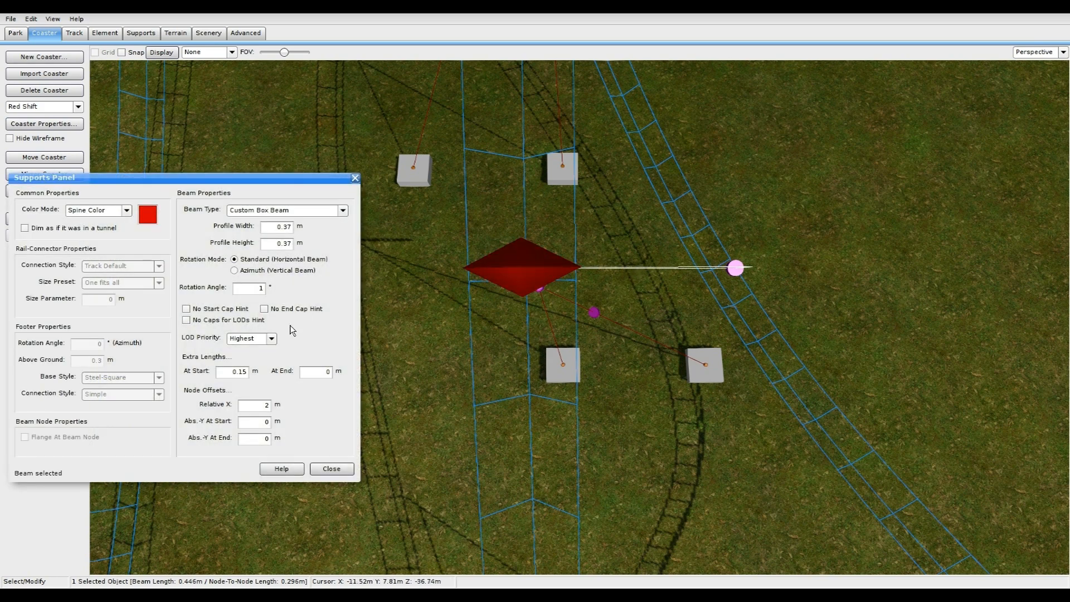
click(332, 470)
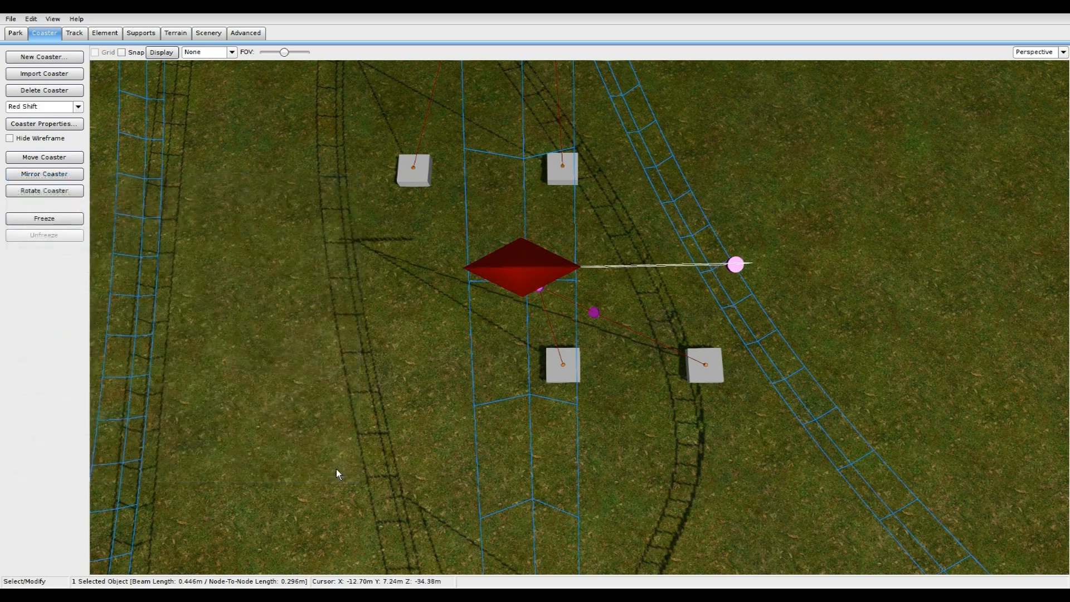
Reset the box beam's Relative X node offset to 0 m
double_click(617, 266)
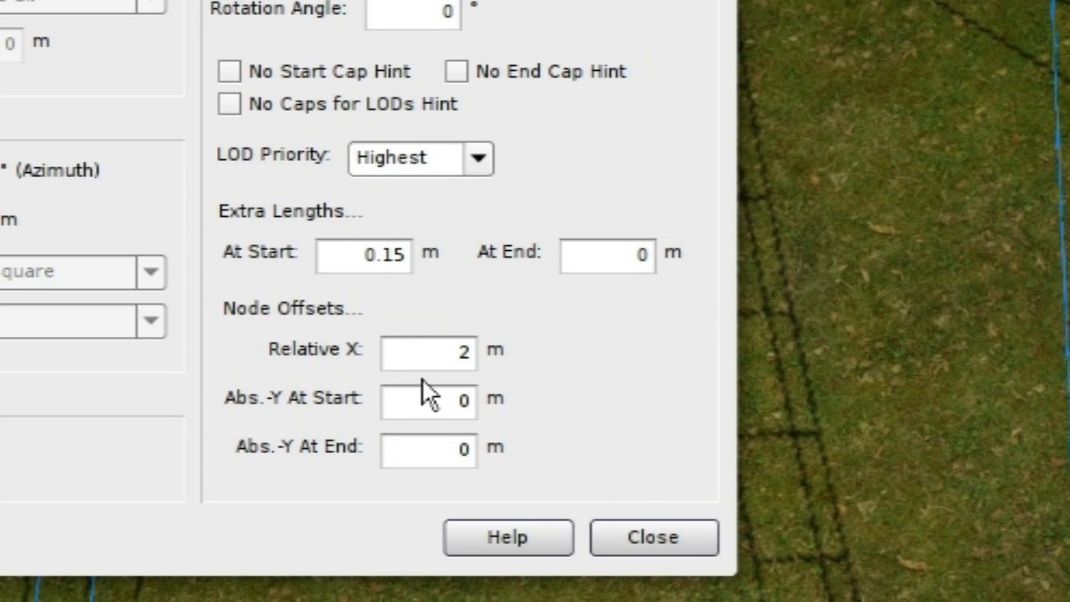
drag(429, 352, 527, 360)
text(0)
click(656, 538)
middle_drag(423, 414, 474, 399)
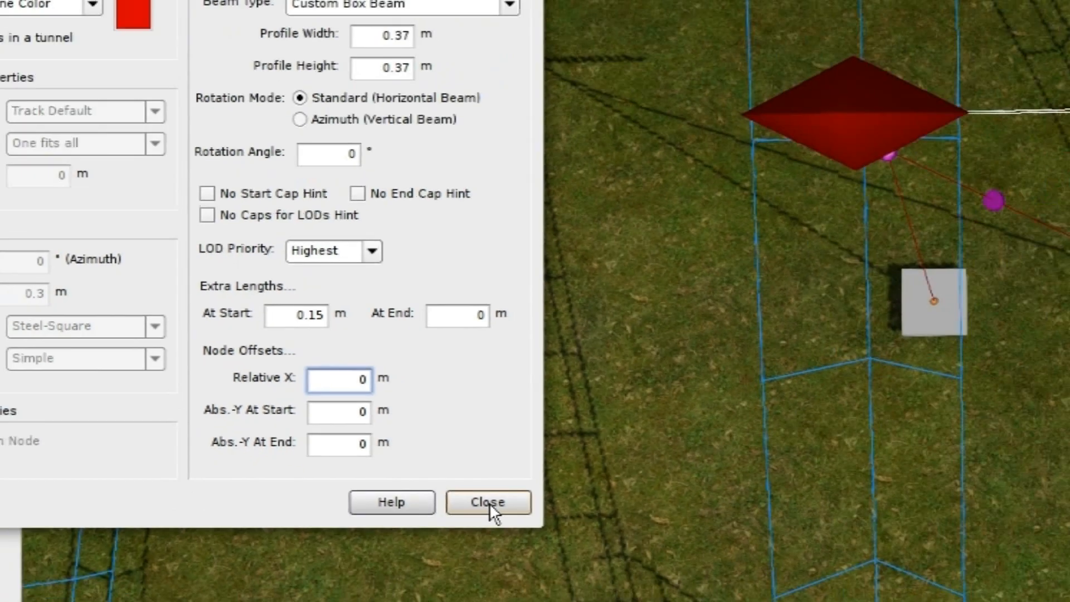
right_drag(422, 414, 228, 333)
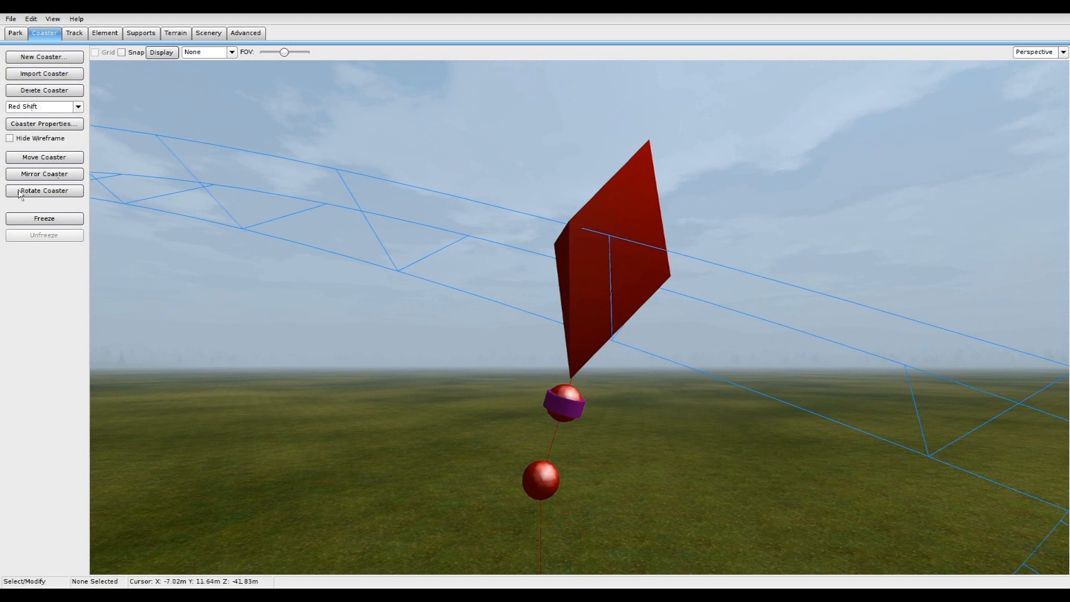
Freeze the coaster and inspect the rendered flange joint under the track
click(44, 218)
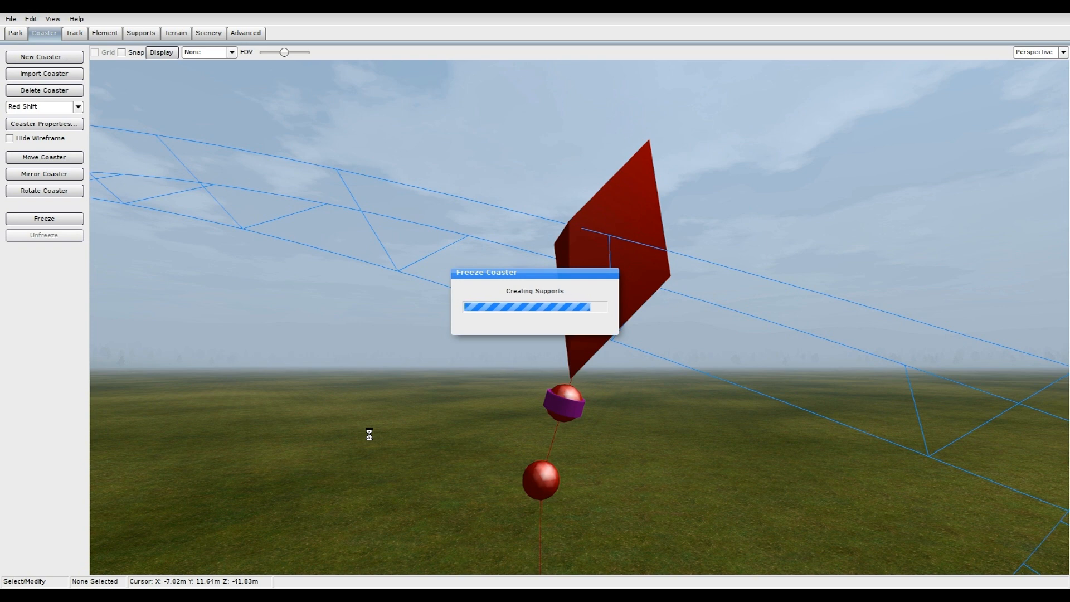
middle_drag(580, 318, 516, 251)
scroll(614, 357, down, 5)
scroll(580, 318, down, 3)
scroll(579, 318, up, 4)
middle_drag(502, 346, 386, 449)
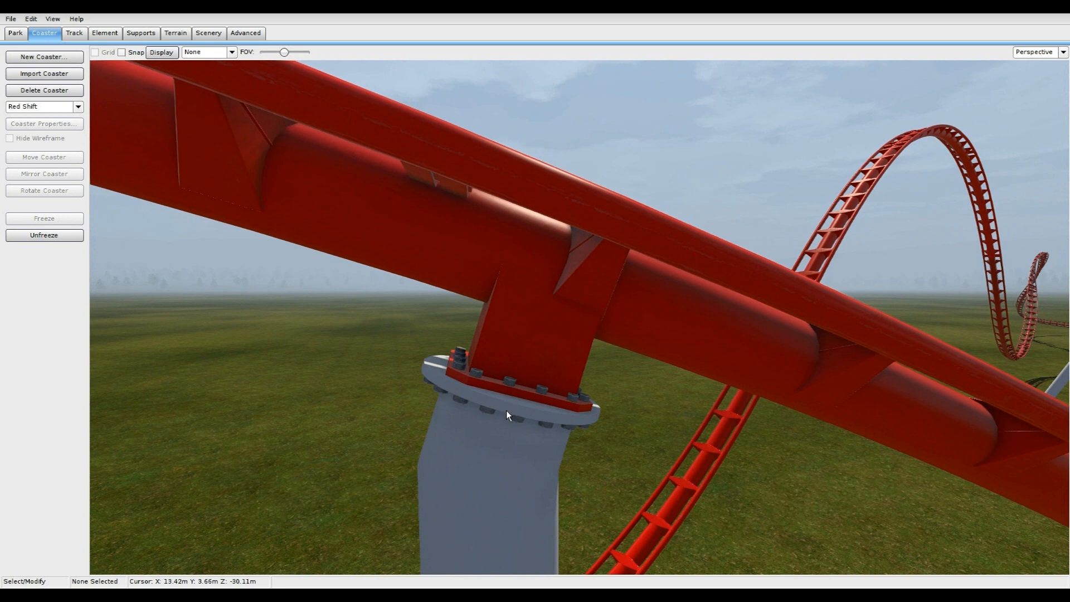